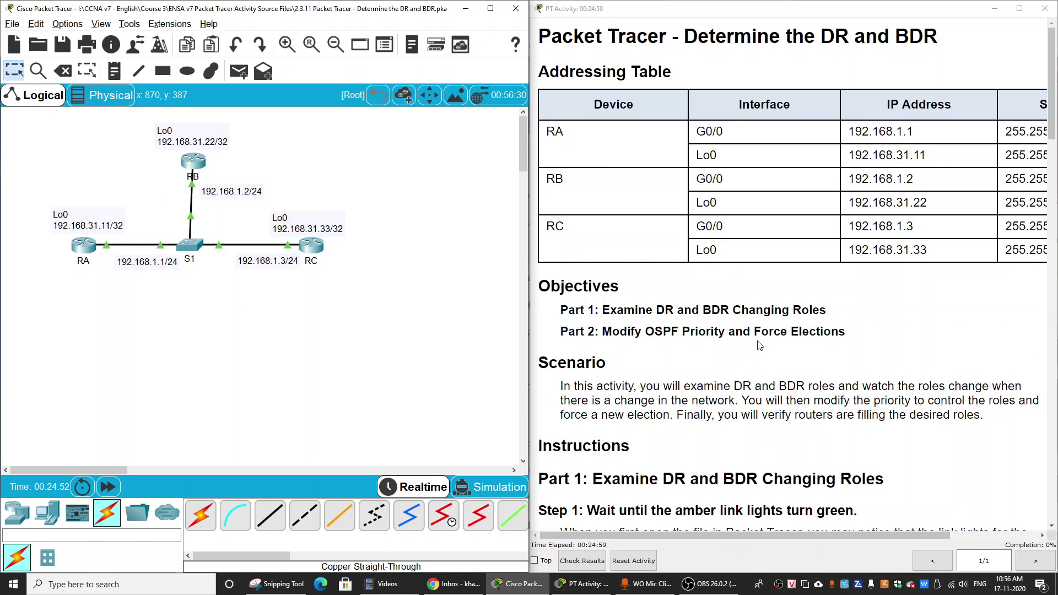
- Scroll the activity instructions to Step 2 and highlight the 'RA# show ip ospf neighbor' line
{"action": "scroll", "coordinate": [762, 346], "scroll_direction": "down", "scroll_amount": 2}
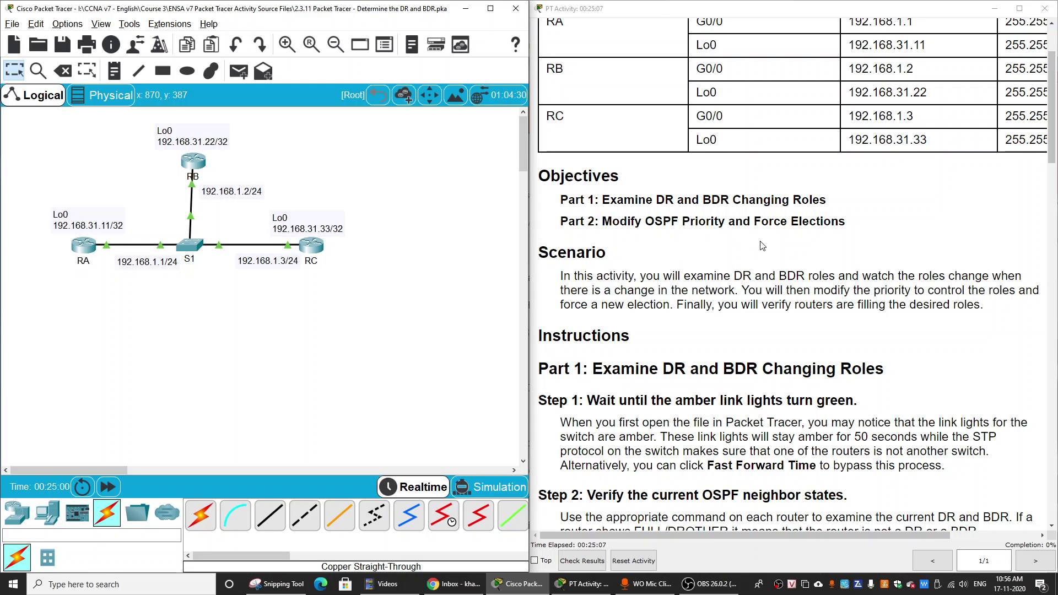
{"action": "scroll", "coordinate": [854, 287], "scroll_direction": "down", "scroll_amount": 4}
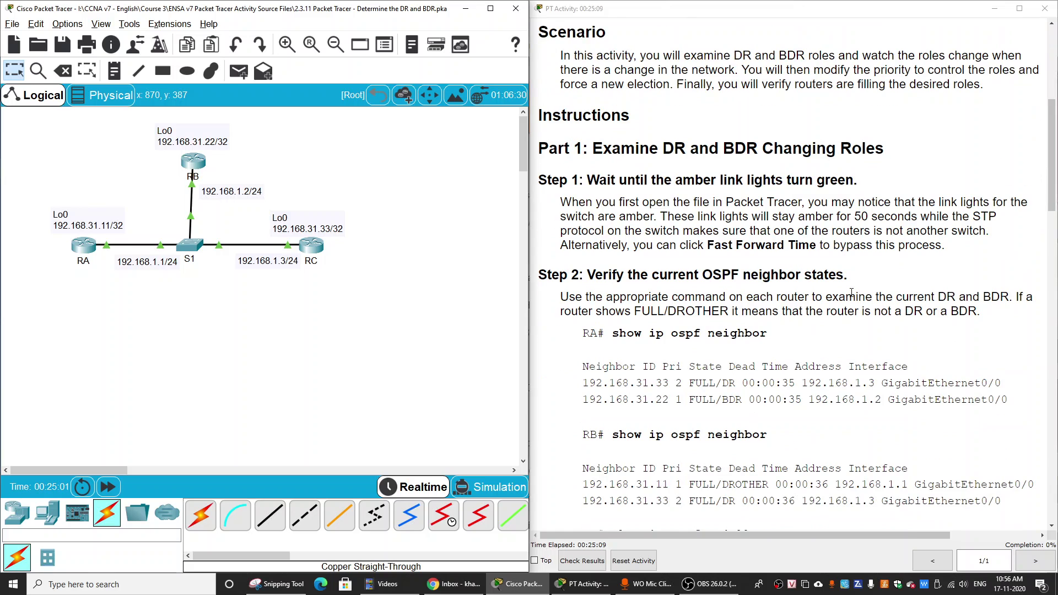
{"action": "scroll", "coordinate": [852, 293], "scroll_direction": "down", "scroll_amount": 1}
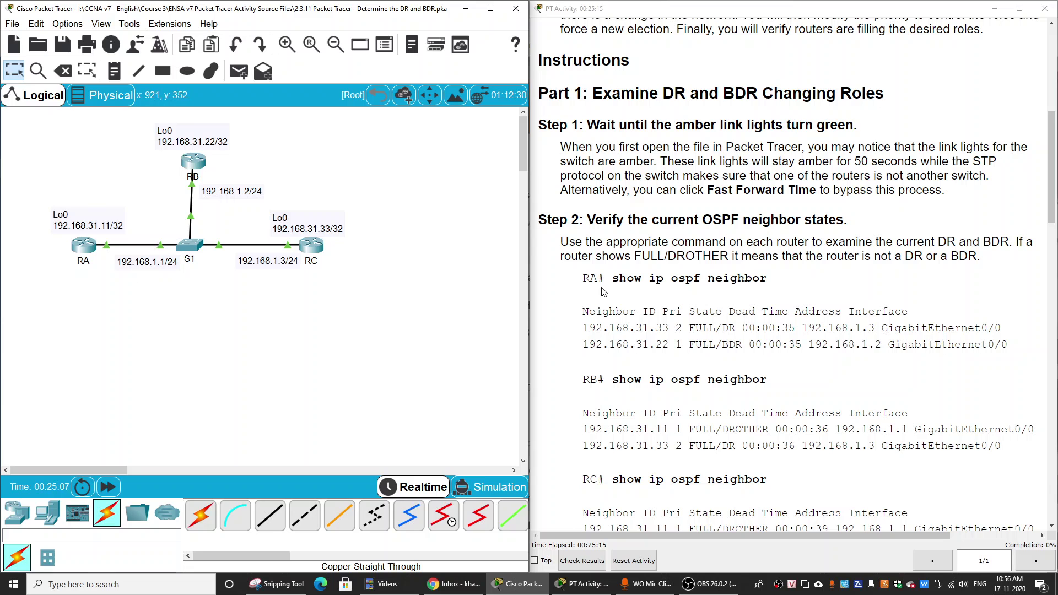
{"action": "scroll", "coordinate": [709, 323], "scroll_direction": "down", "scroll_amount": 1}
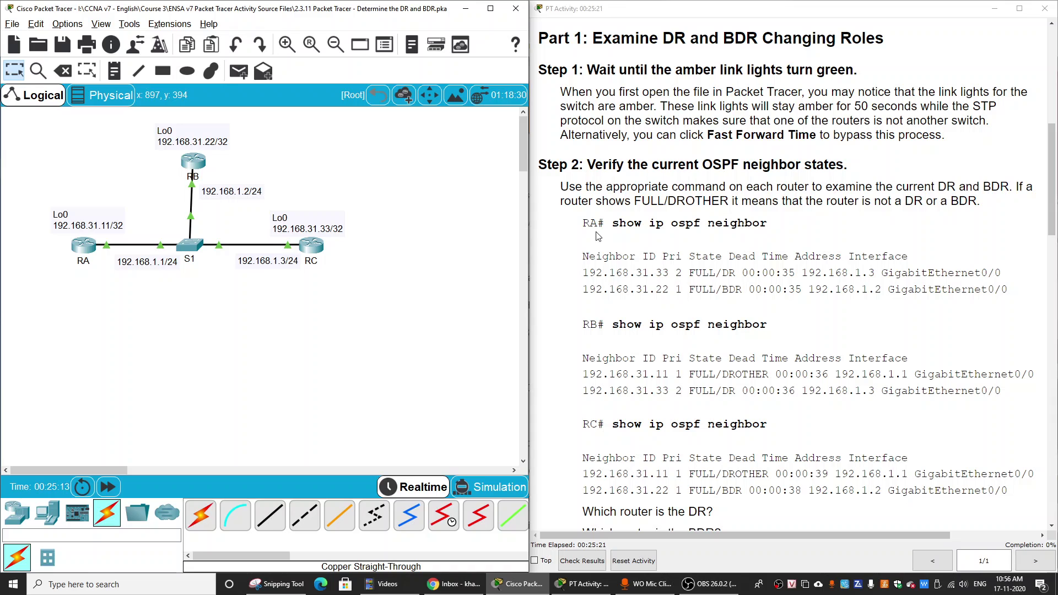
{"action": "left_click_drag", "start_coordinate": [583, 223], "coordinate": [774, 235]}
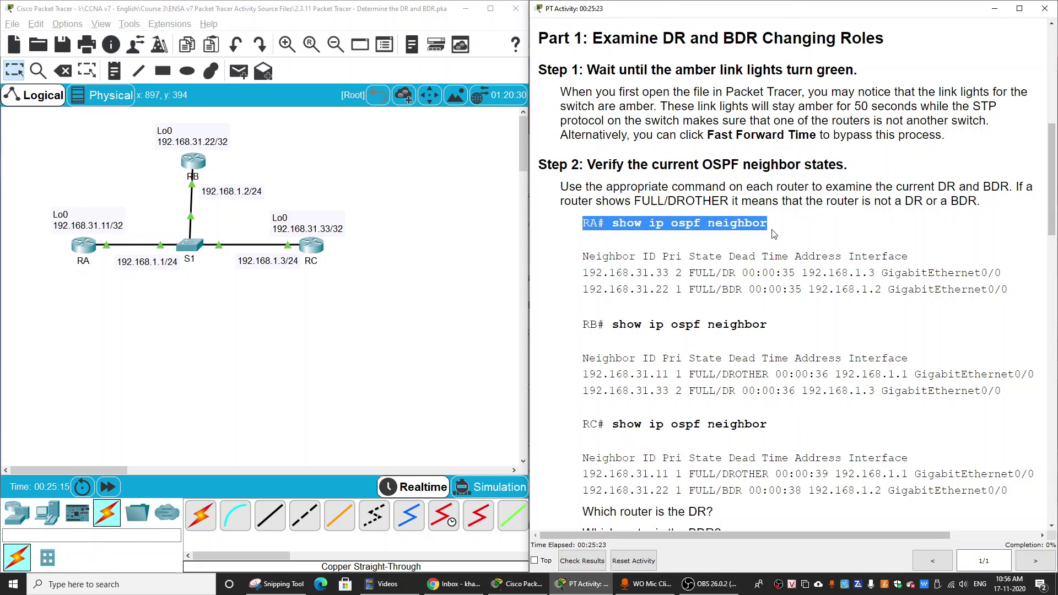
- Highlight DR 192.168.31.33 and BDR 192.168.31.22 in RA's sample neighbor table
{"action": "left_click", "coordinate": [606, 220]}
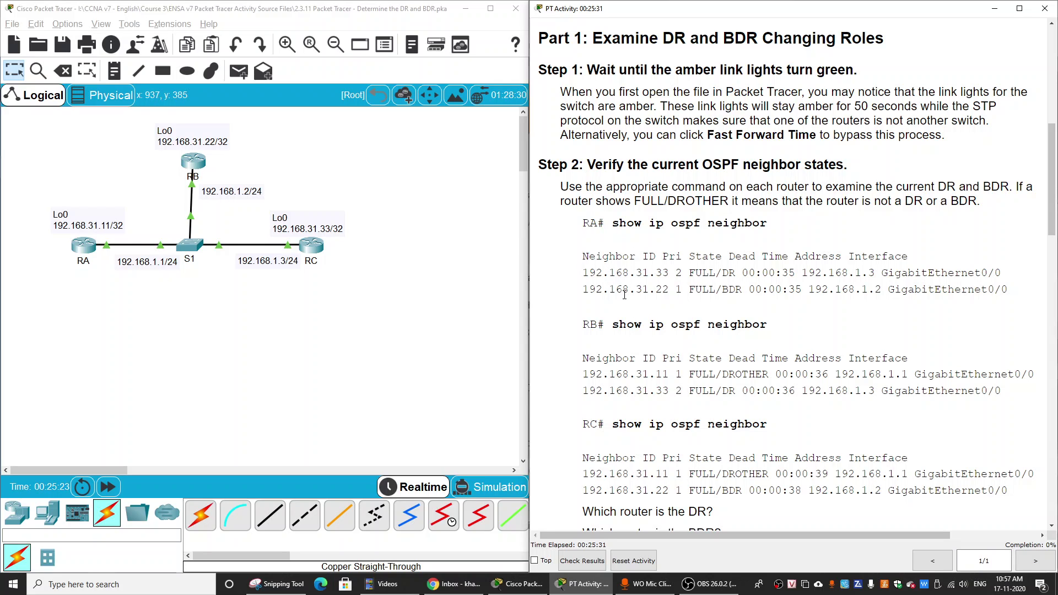
{"action": "double_click", "coordinate": [726, 273]}
{"action": "left_click_drag", "start_coordinate": [676, 274], "coordinate": [584, 274]}
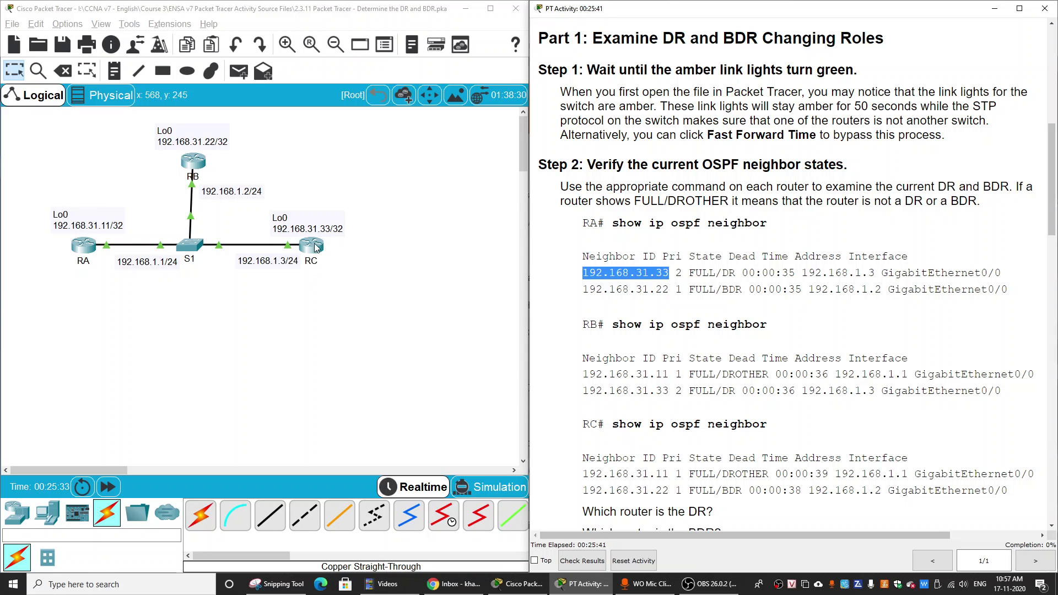
{"action": "left_click_drag", "start_coordinate": [722, 290], "coordinate": [742, 287]}
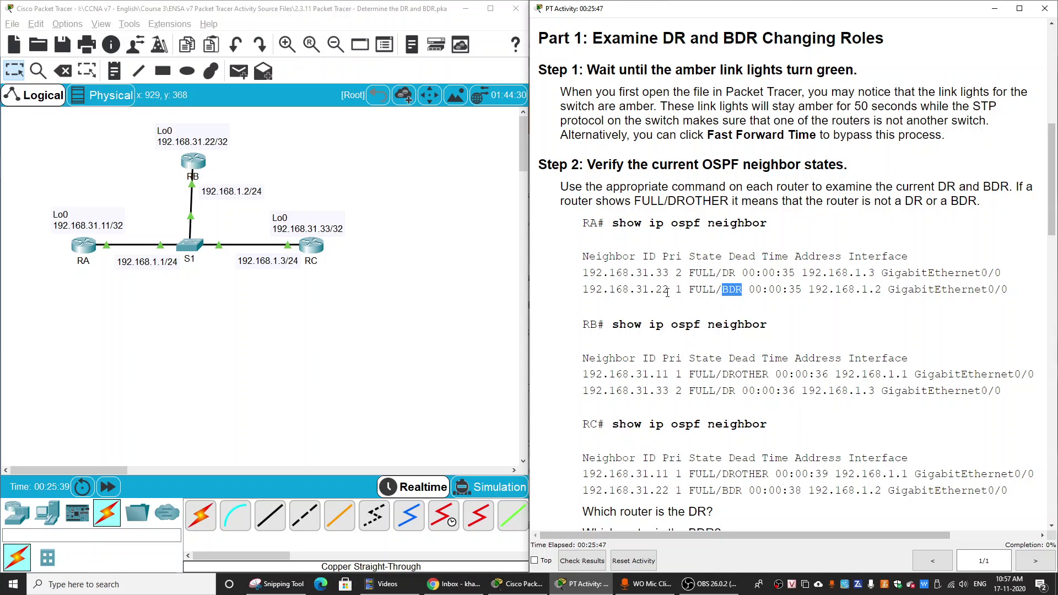
{"action": "left_click_drag", "start_coordinate": [668, 291], "coordinate": [581, 298]}
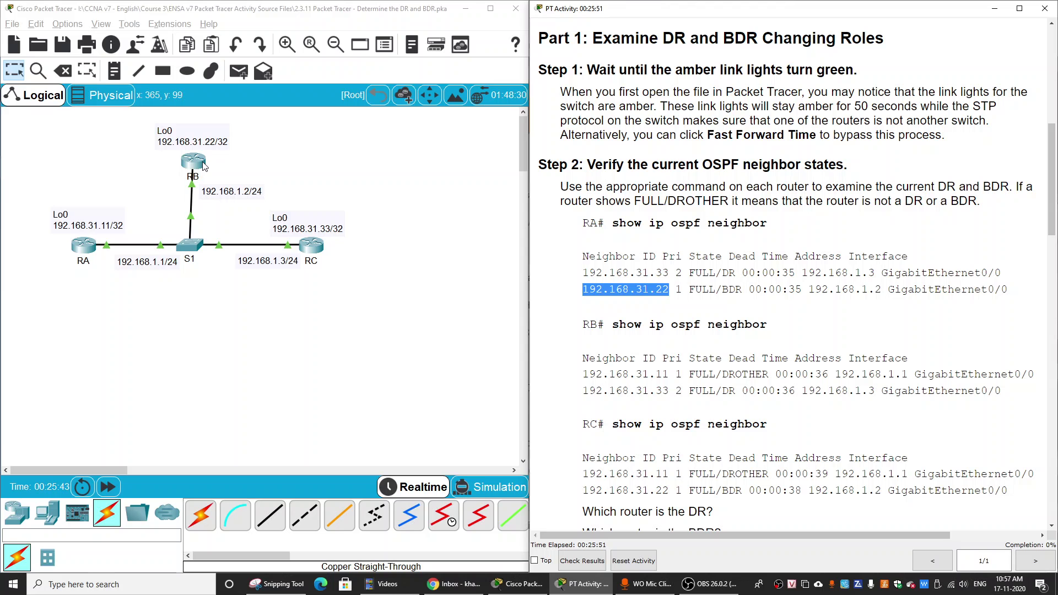
- Scroll the instructions down to Steps 3–5 and open router RA
{"action": "left_click", "coordinate": [734, 352]}
{"action": "scroll", "coordinate": [736, 359], "scroll_direction": "down", "scroll_amount": 8}
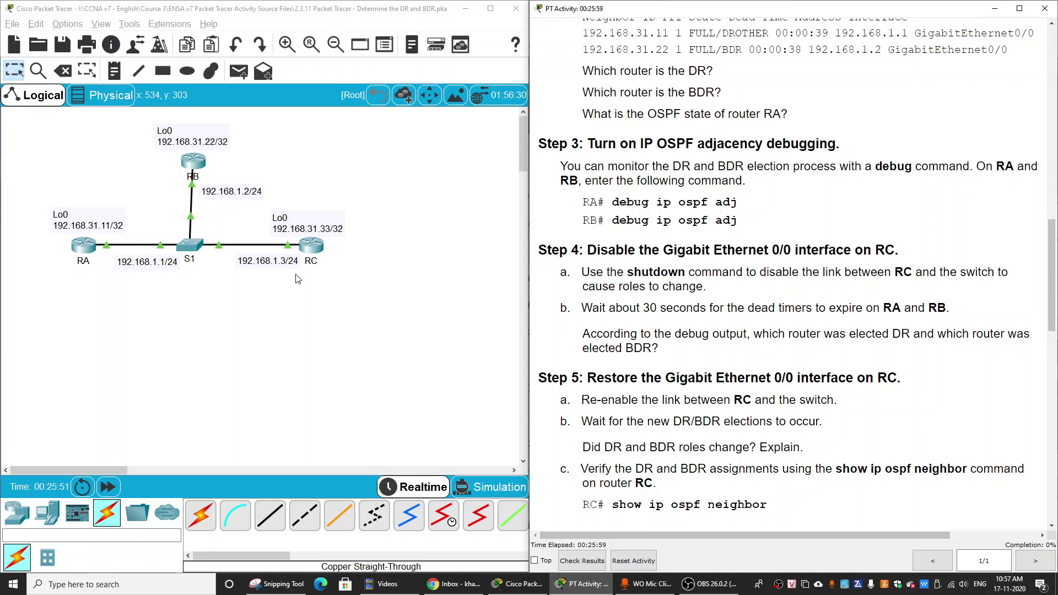
{"action": "left_click", "coordinate": [84, 248]}
- On RA's CLI, enter privileged mode and run 'debug ip ospf adj', then close the window
{"action": "left_click", "coordinate": [455, 140]}
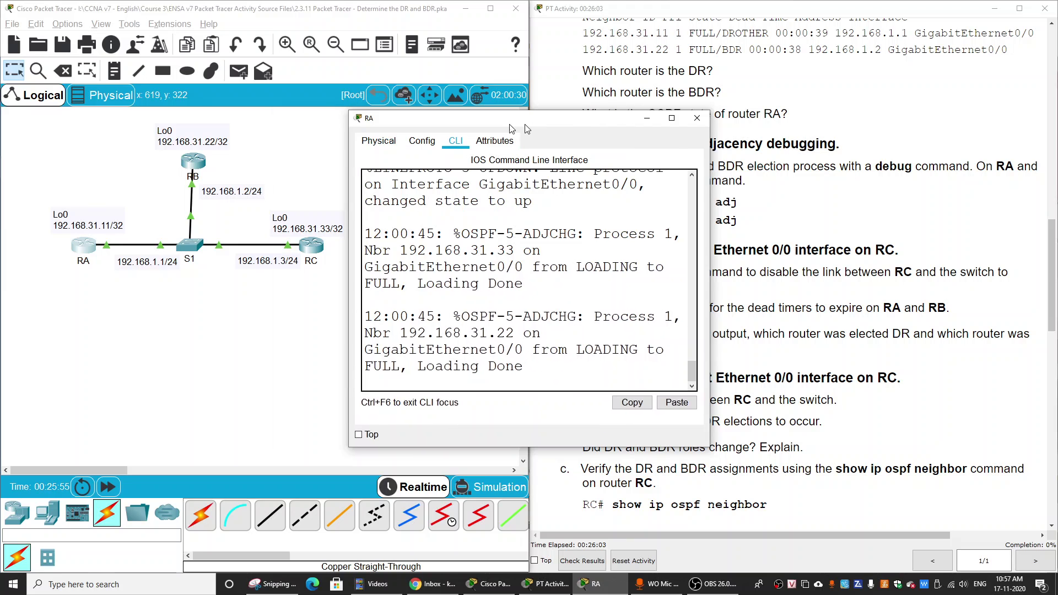
{"action": "left_click_drag", "start_coordinate": [512, 122], "coordinate": [291, 120]}
{"action": "key", "text": "Return"}
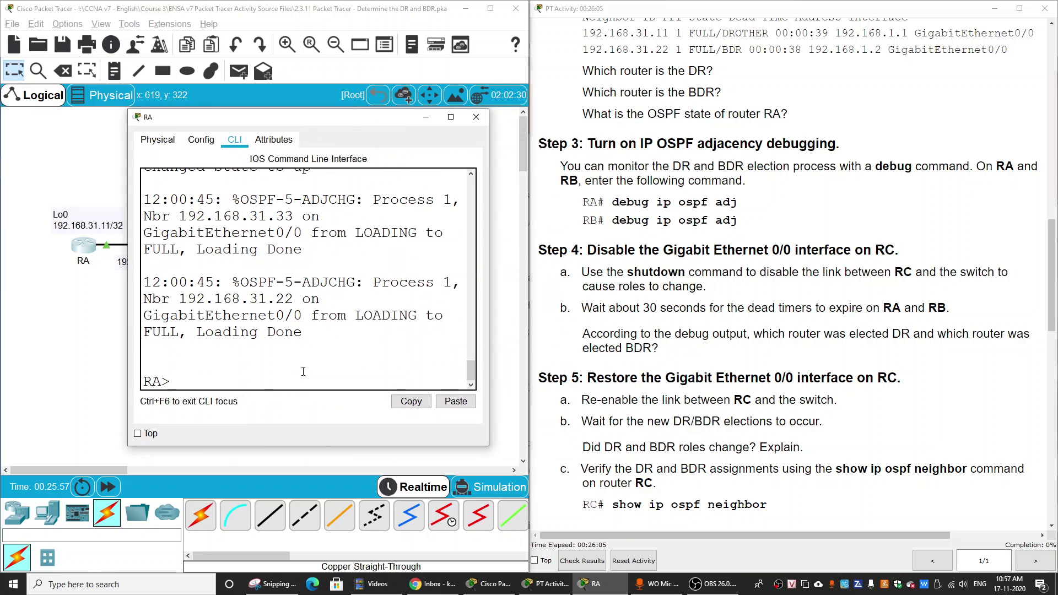
{"action": "type", "text": "en"}
{"action": "key", "text": "Return"}
{"action": "type", "text": "ip"}
{"action": "key", "text": "BackSpace"}
{"action": "key", "text": "BackSpace"}
{"action": "type", "text": "debug "}
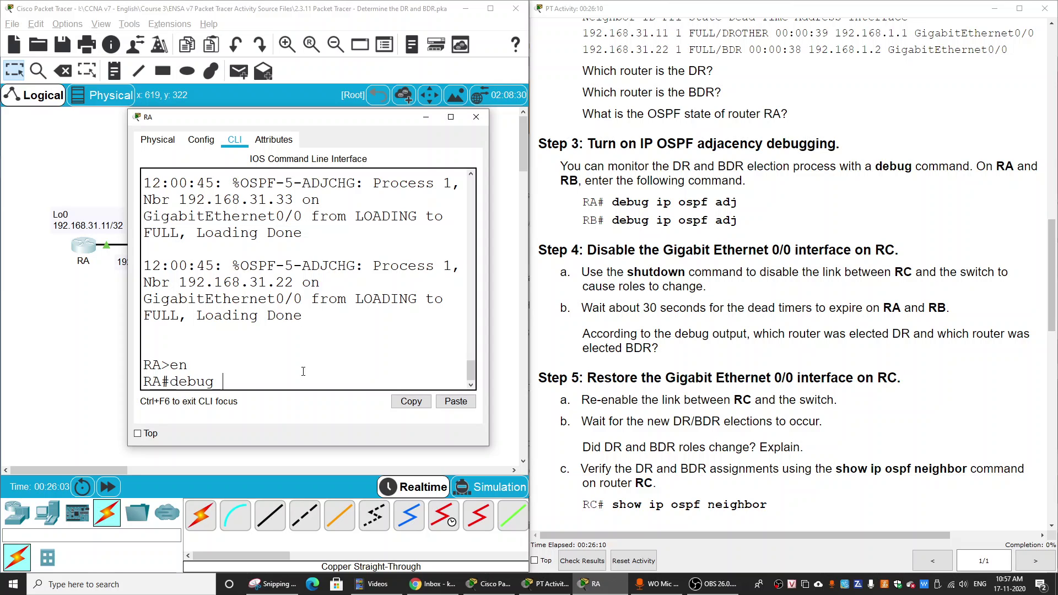
{"action": "type", "text": "ip p"}
{"action": "key", "text": "Tab"}
{"action": "key", "text": "BackSpace"}
{"action": "key", "text": "BackSpace"}
{"action": "key", "text": "BackSpace"}
{"action": "key", "text": "BackSpace"}
{"action": "key", "text": "BackSpace"}
{"action": "key", "text": "BackSpace"}
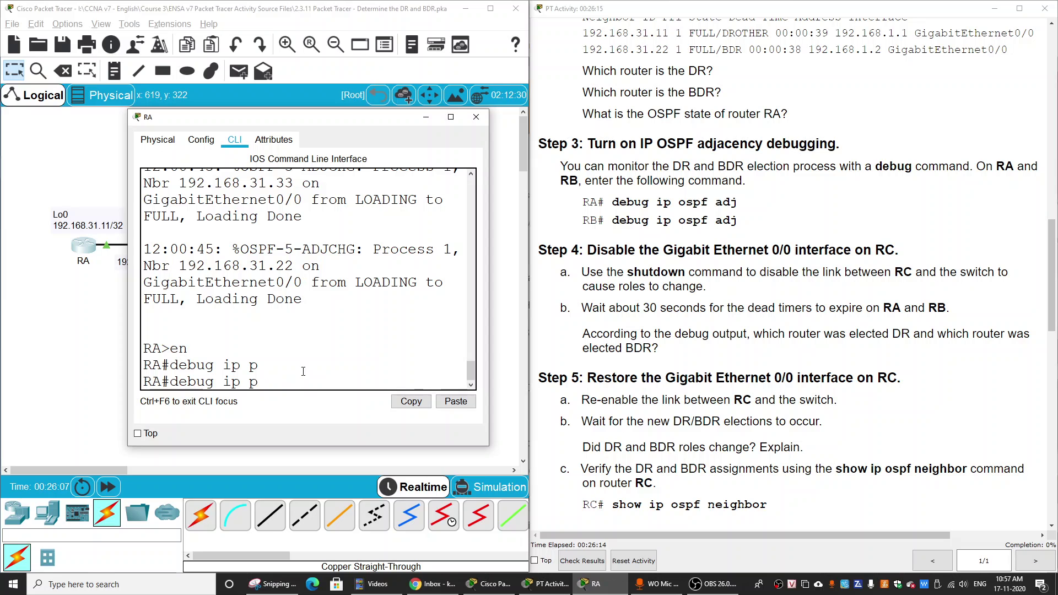
{"action": "type", "text": "ospf adj"}
{"action": "key", "text": "Return"}
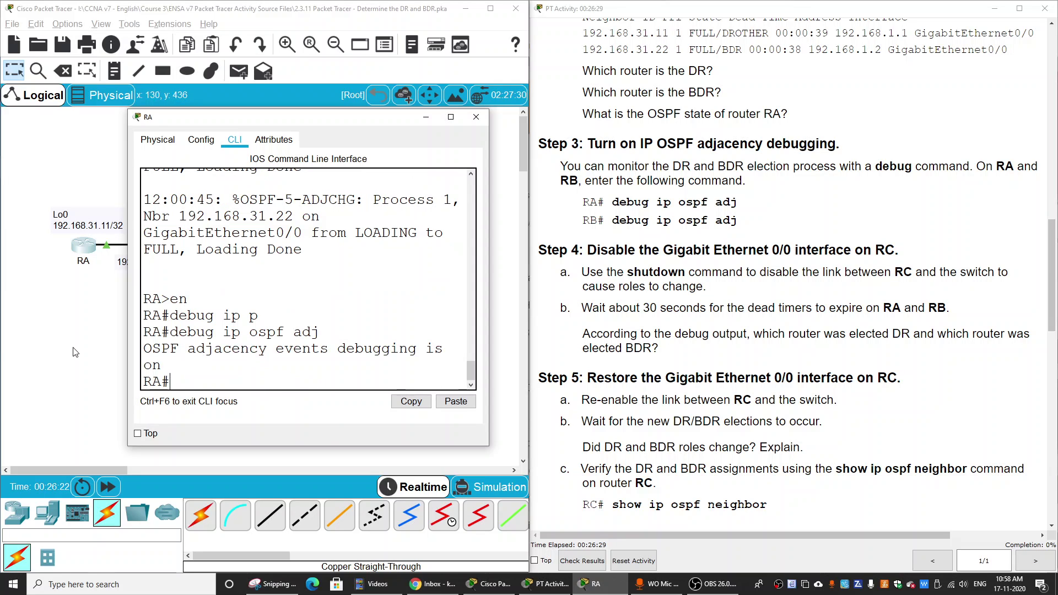
{"action": "left_click", "coordinate": [476, 117]}
- On RB's CLI, run 'enable' and 'debug ip ospf adj', then close RB's window
{"action": "left_click", "coordinate": [193, 161]}
{"action": "left_click", "coordinate": [455, 141]}
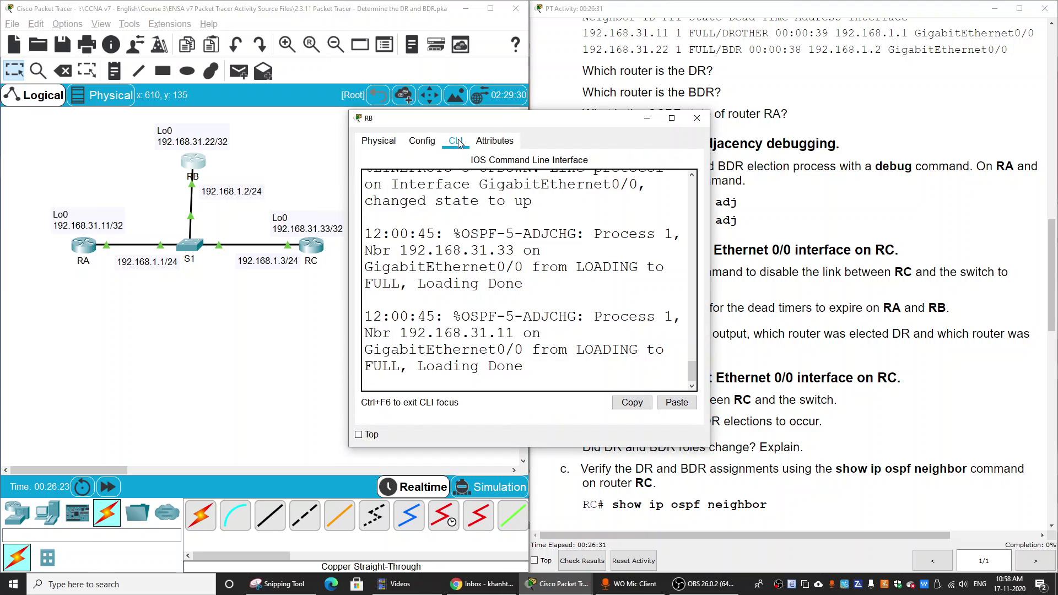
{"action": "key", "text": "Return"}
{"action": "type", "text": "en"}
{"action": "key", "text": "Return"}
{"action": "type", "text": "debug ip"}
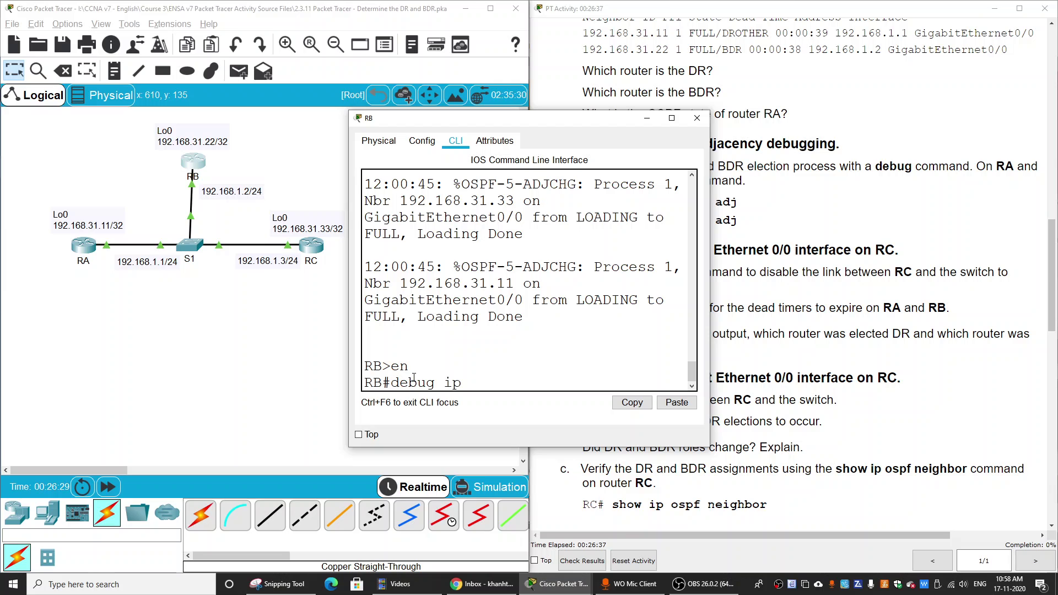
{"action": "type", "text": " ospf adj"}
{"action": "key", "text": "Return"}
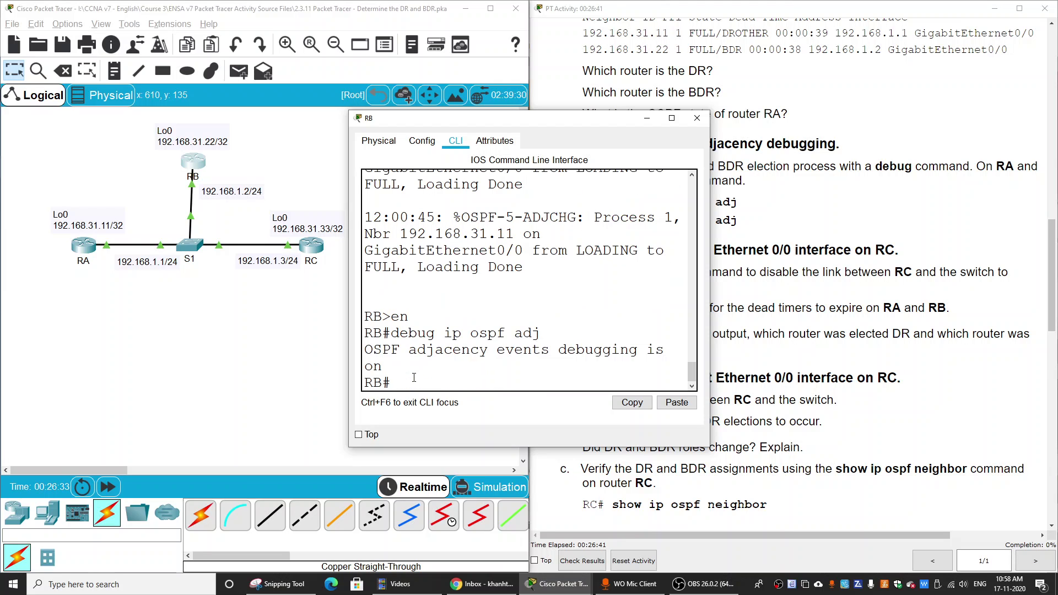
{"action": "left_click", "coordinate": [697, 118]}
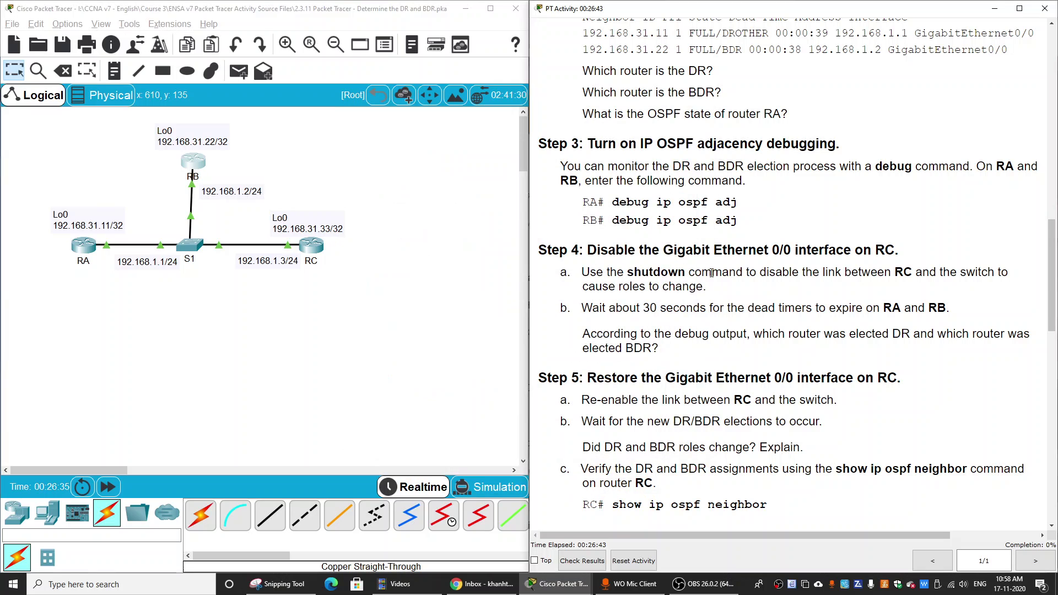
- Scroll to Step 4, highlight its interface number, and select routers RB and RC
{"action": "scroll", "coordinate": [632, 222], "scroll_direction": "down", "scroll_amount": 1}
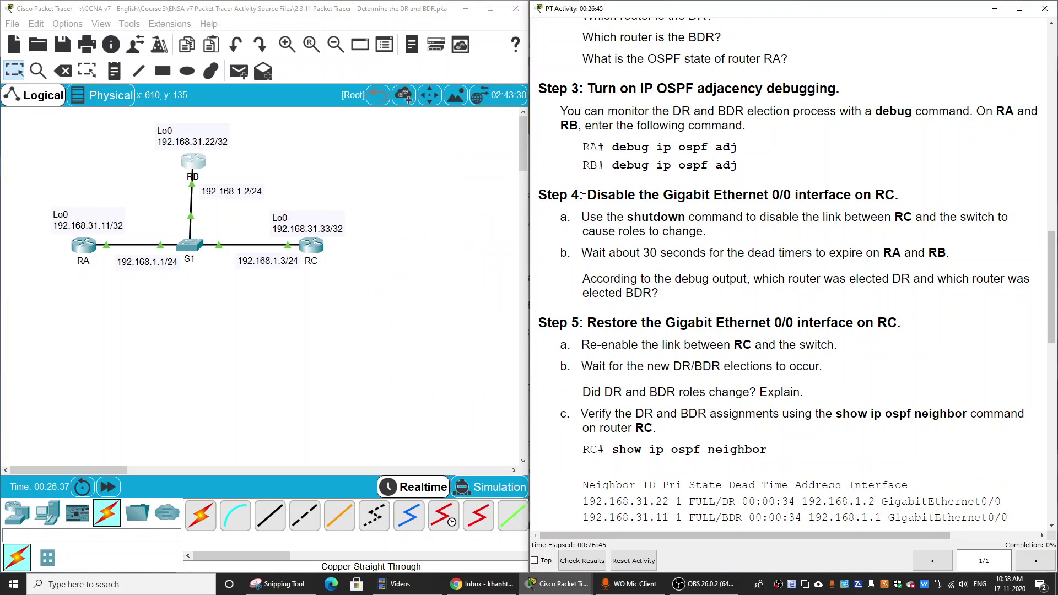
{"action": "double_click", "coordinate": [775, 194]}
{"action": "left_click", "coordinate": [376, 214]}
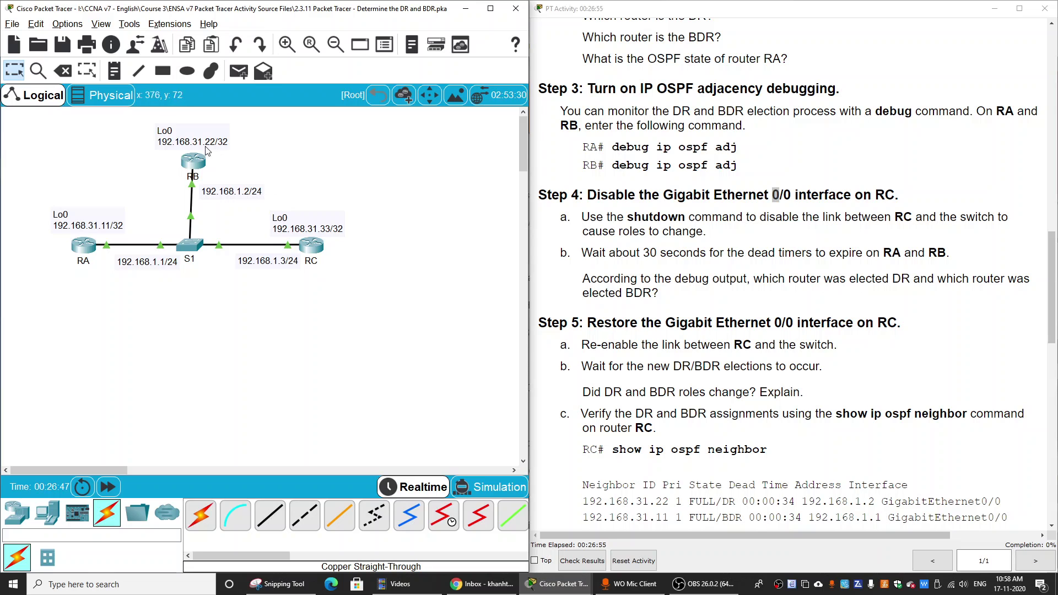
{"action": "left_click_drag", "start_coordinate": [147, 130], "coordinate": [263, 194]}
{"action": "left_click", "coordinate": [334, 166]}
{"action": "left_click_drag", "start_coordinate": [379, 202], "coordinate": [309, 300]}
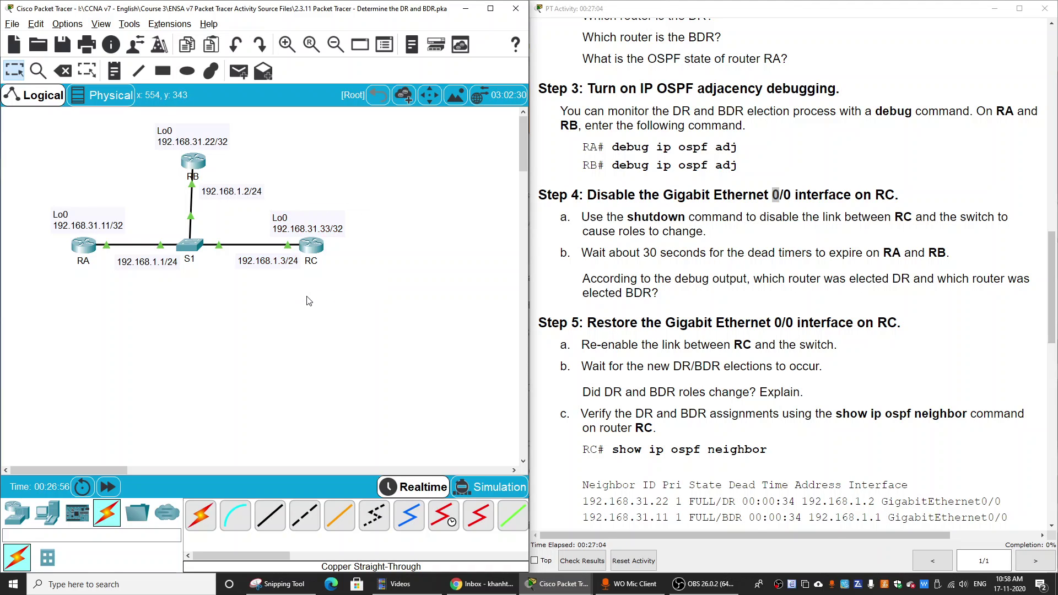
- On RC, run 'conf t', 'int g0/0' and 'shutdown', then reopen RA's window
{"action": "left_click", "coordinate": [312, 246]}
{"action": "left_click", "coordinate": [456, 142]}
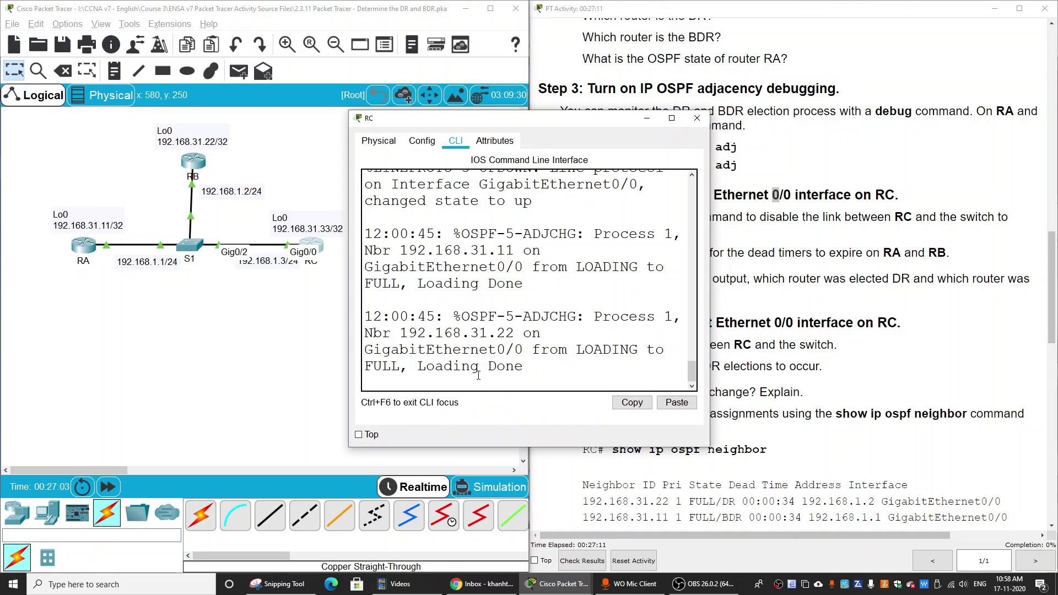
{"action": "key", "text": "Return"}
{"action": "type", "text": "en"}
{"action": "key", "text": "Return"}
{"action": "type", "text": "int"}
{"action": "key", "text": "BackSpace"}
{"action": "key", "text": "BackSpace"}
{"action": "key", "text": "BackSpace"}
{"action": "type", "text": "conf t"}
{"action": "key", "text": "Return"}
{"action": "type", "text": "int g0/0"}
{"action": "key", "text": "Return"}
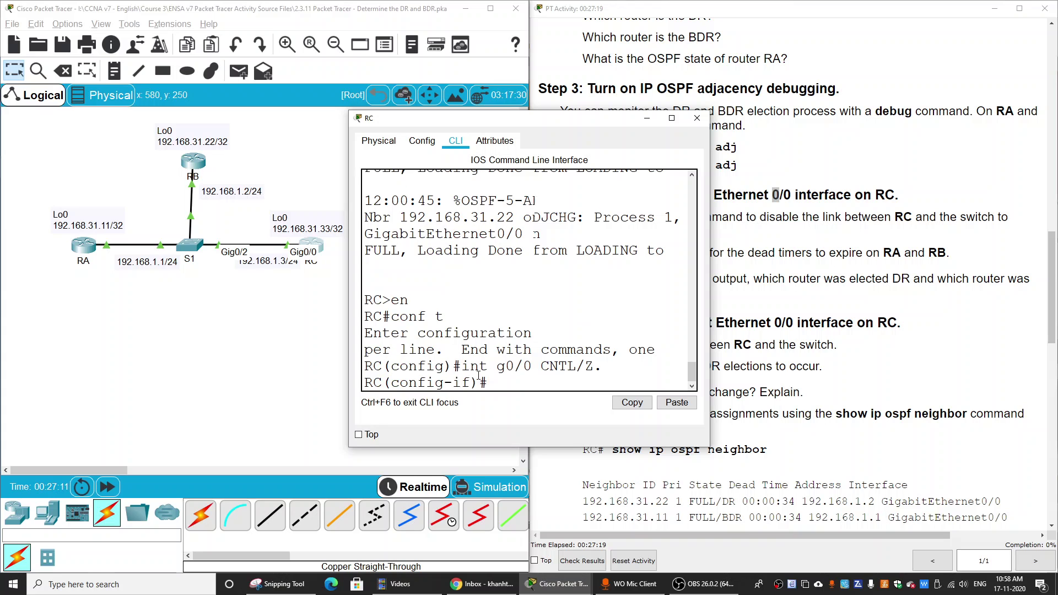
{"action": "type", "text": "shutdown"}
{"action": "key", "text": "Return"}
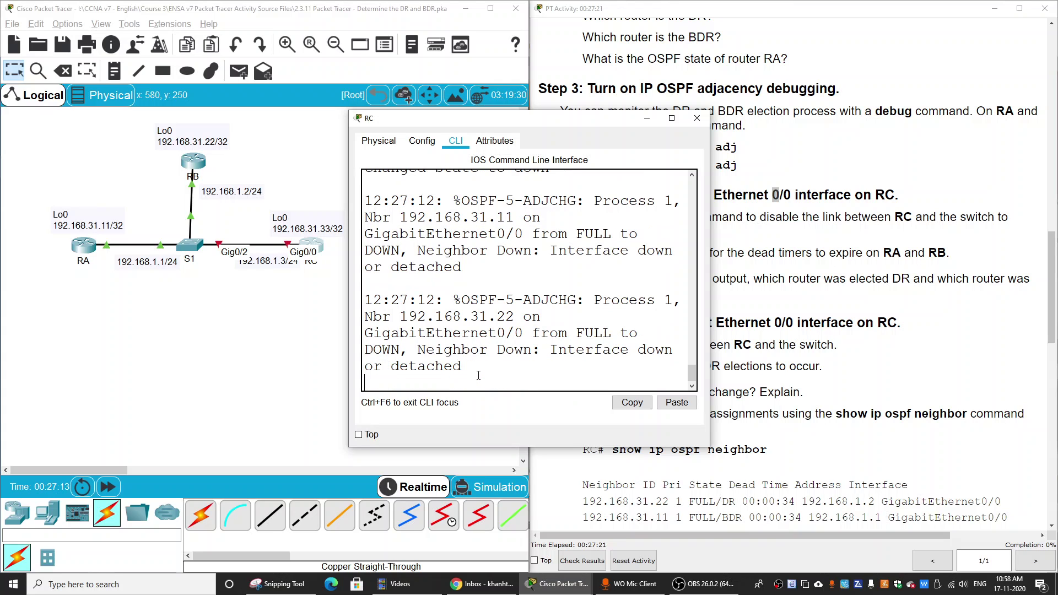
{"action": "left_click", "coordinate": [223, 356]}
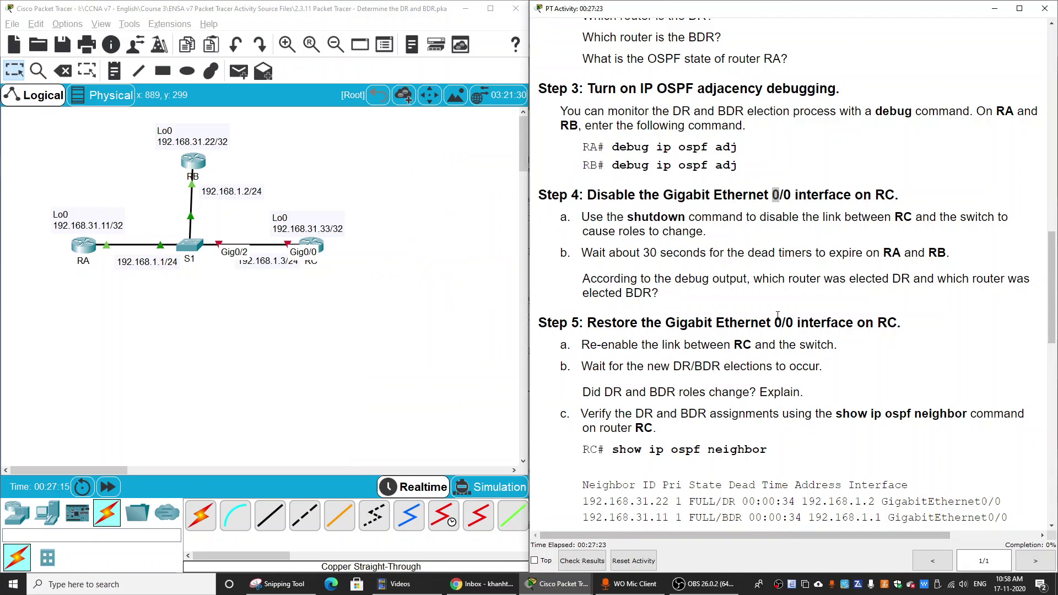
{"action": "left_click", "coordinate": [83, 245]}
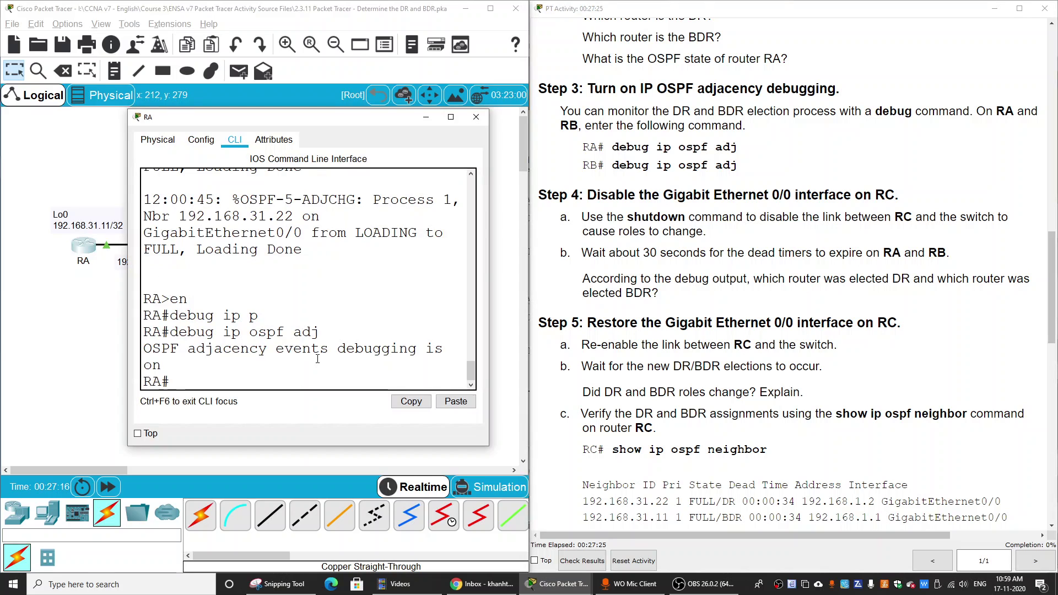
- Move the RA and RB console windows apart and maximize RA's console
{"action": "left_click_drag", "start_coordinate": [368, 118], "coordinate": [673, 44]}
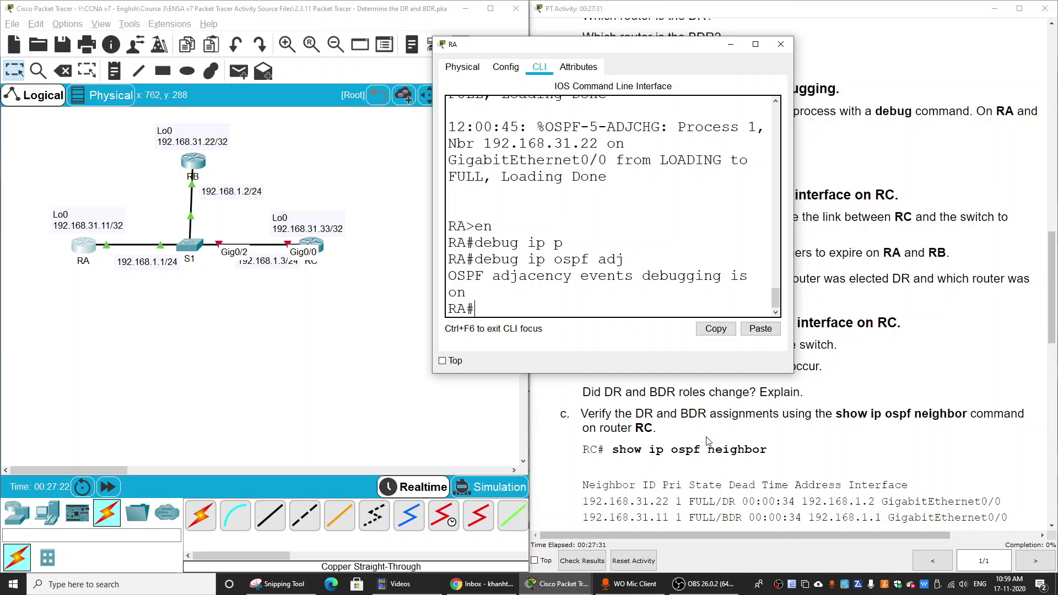
{"action": "left_click", "coordinate": [196, 163]}
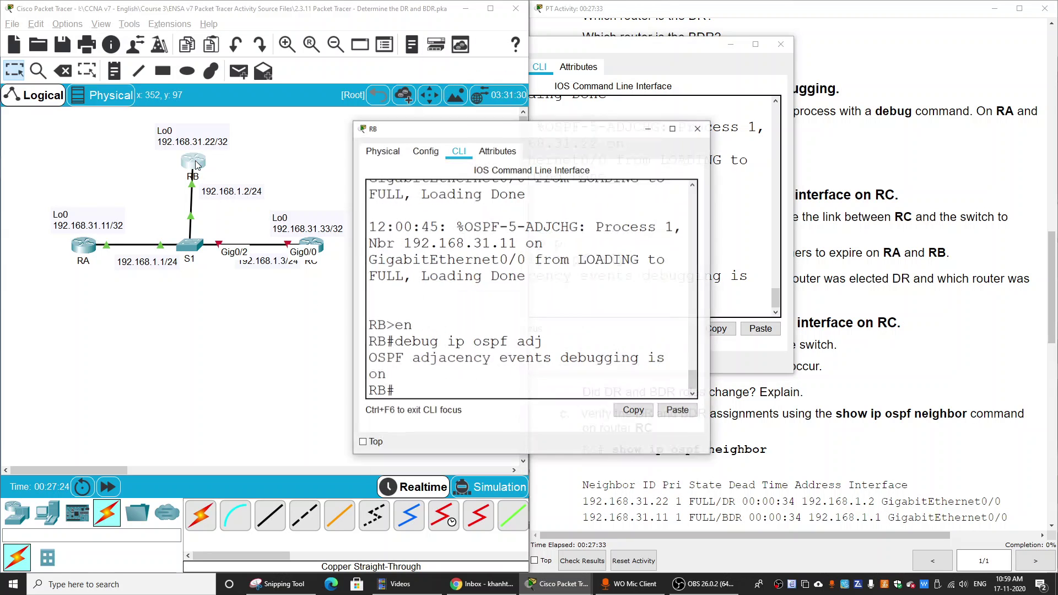
{"action": "left_click_drag", "start_coordinate": [554, 129], "coordinate": [291, 53]}
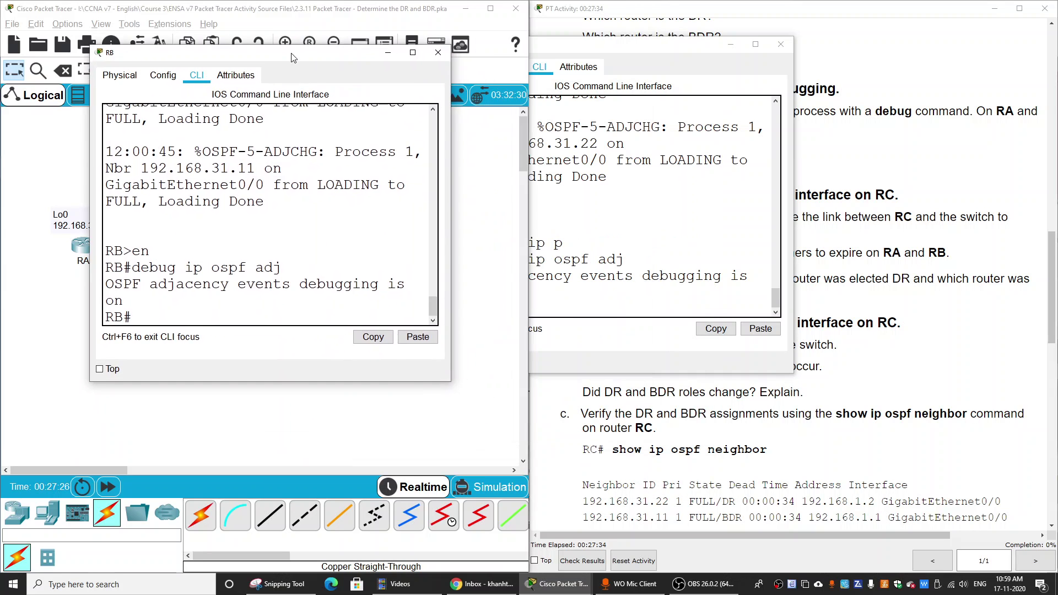
{"action": "left_click", "coordinate": [602, 47]}
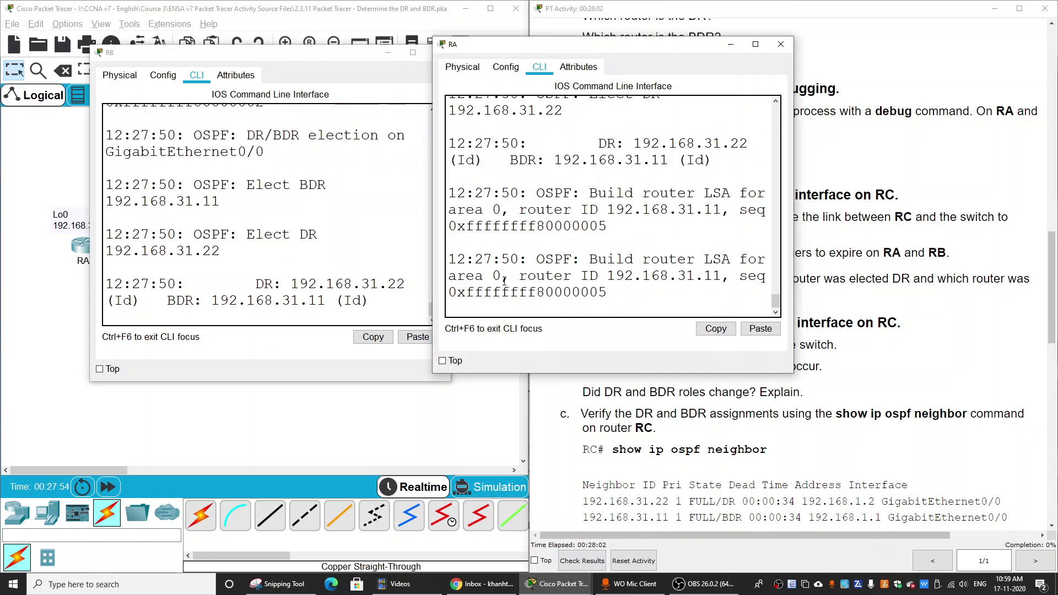
{"action": "left_click", "coordinate": [858, 303]}
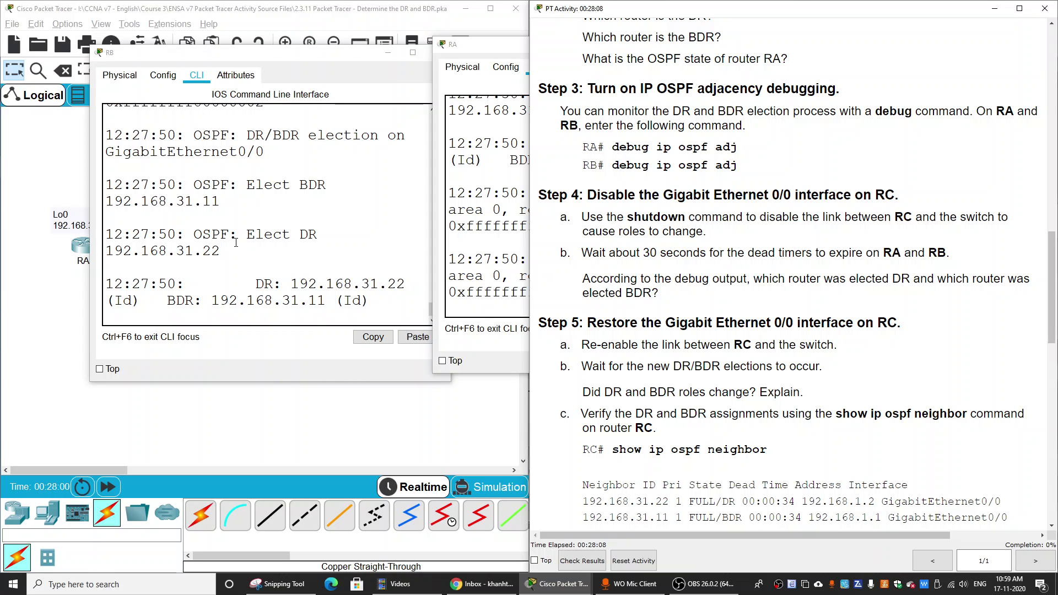
{"action": "left_click_drag", "start_coordinate": [218, 62], "coordinate": [196, 41]}
{"action": "left_click", "coordinate": [480, 167]}
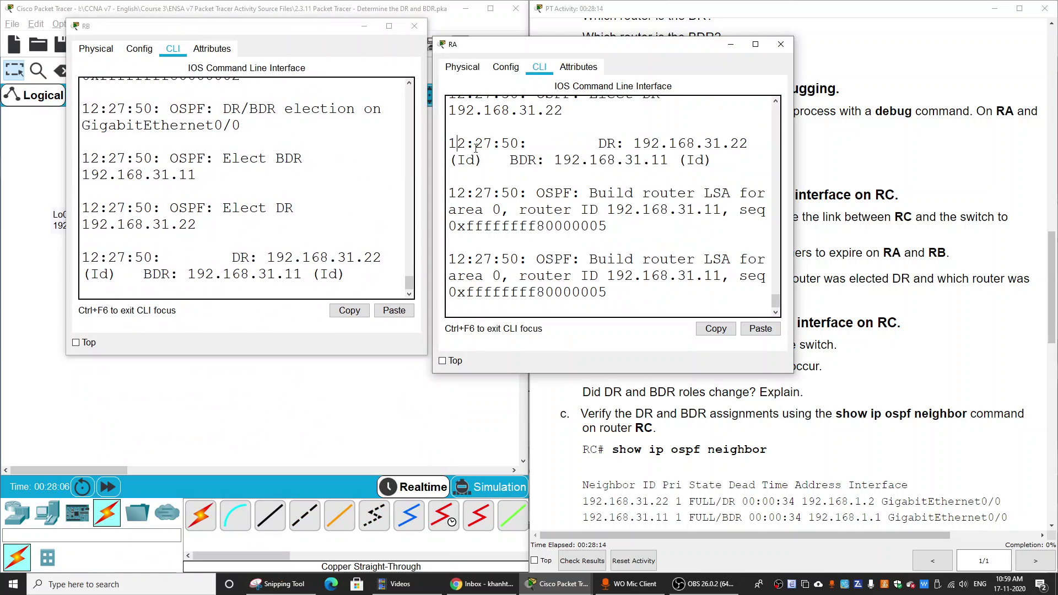
{"action": "left_click", "coordinate": [756, 44]}
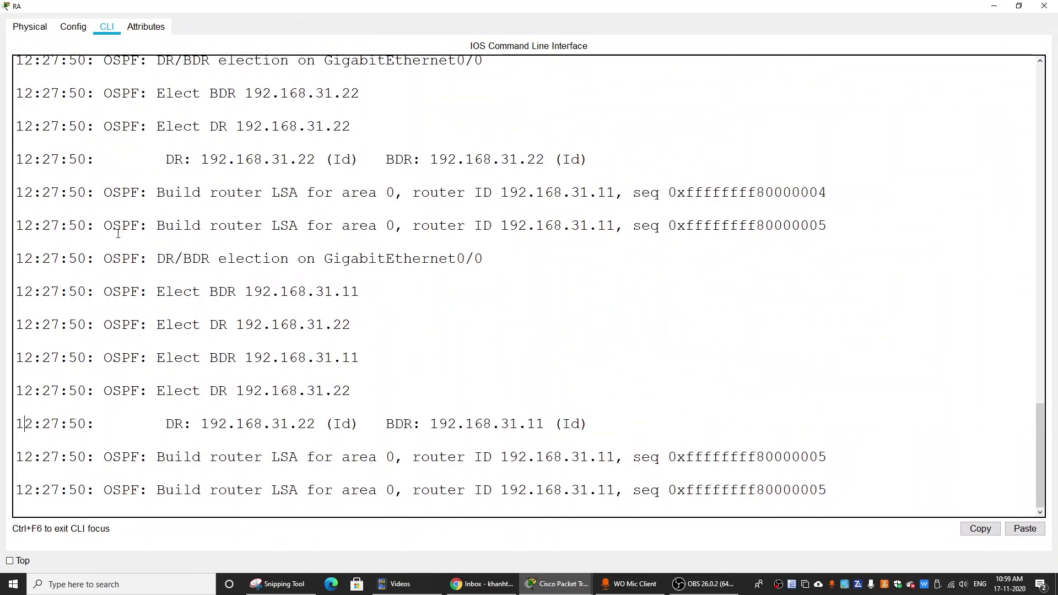
- Highlight the Elect DR 192.168.31.22 line in RA's debug output, then restore the window
{"action": "scroll", "coordinate": [229, 333], "scroll_direction": "up", "scroll_amount": 5}
{"action": "scroll", "coordinate": [229, 333], "scroll_direction": "up", "scroll_amount": 1}
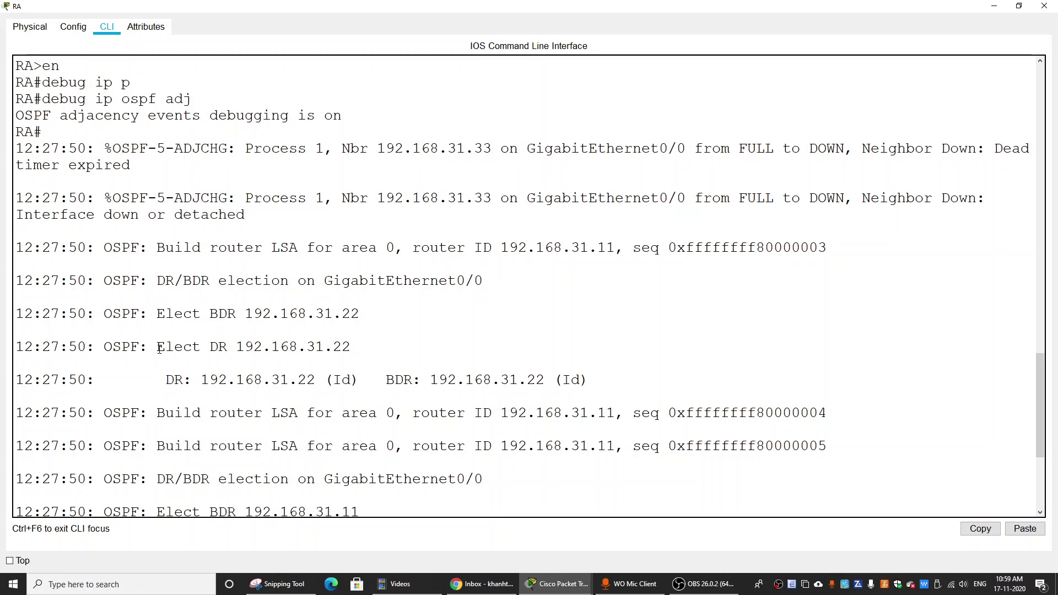
{"action": "left_click_drag", "start_coordinate": [157, 347], "coordinate": [351, 348]}
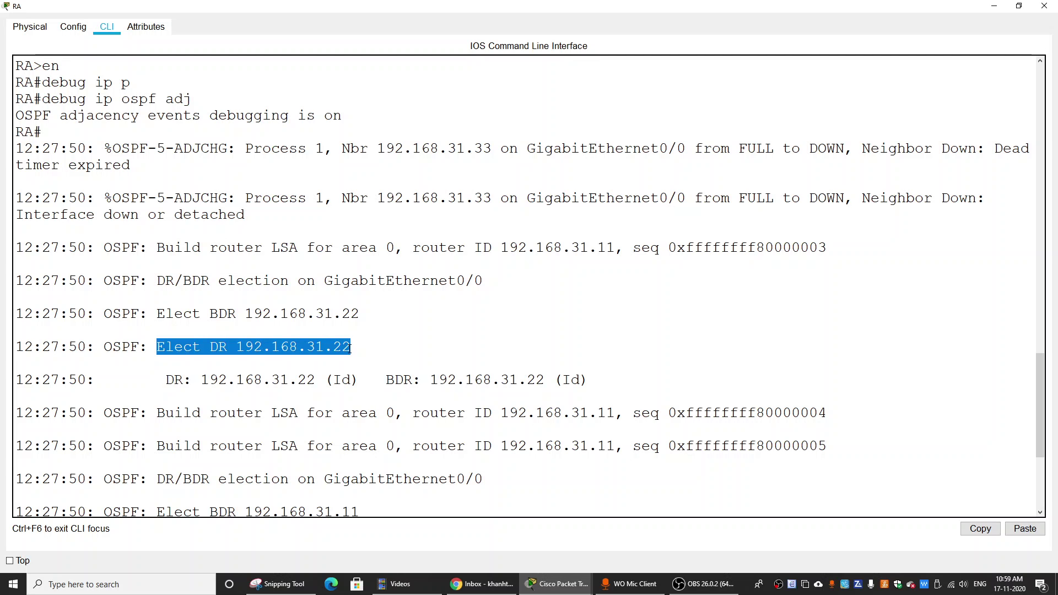
{"action": "left_click", "coordinate": [248, 397]}
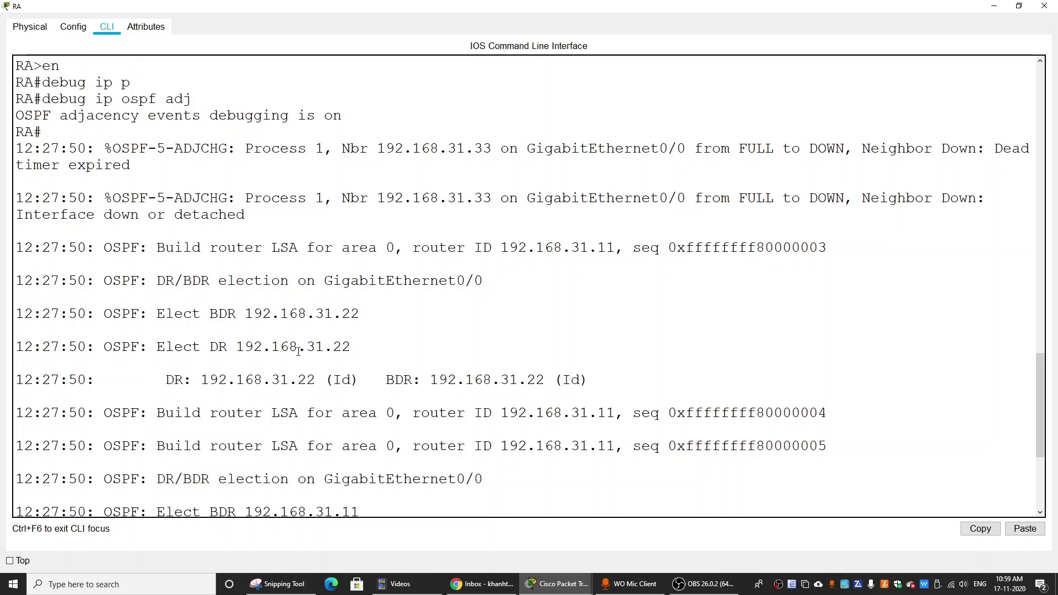
{"action": "left_click_drag", "start_coordinate": [237, 346], "coordinate": [352, 346]}
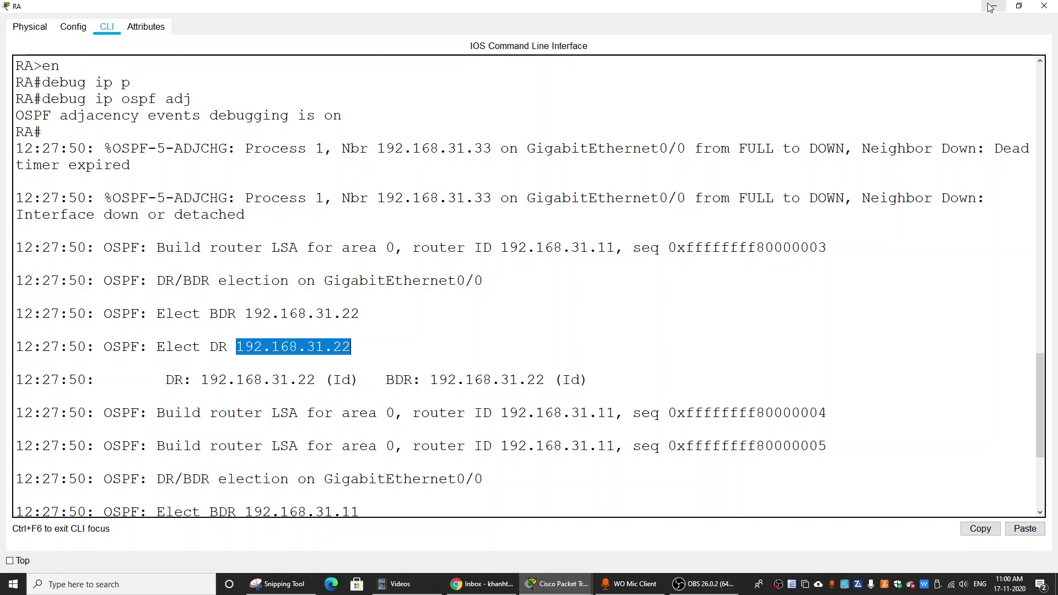
{"action": "left_click", "coordinate": [1019, 6]}
{"action": "left_click", "coordinate": [460, 275]}
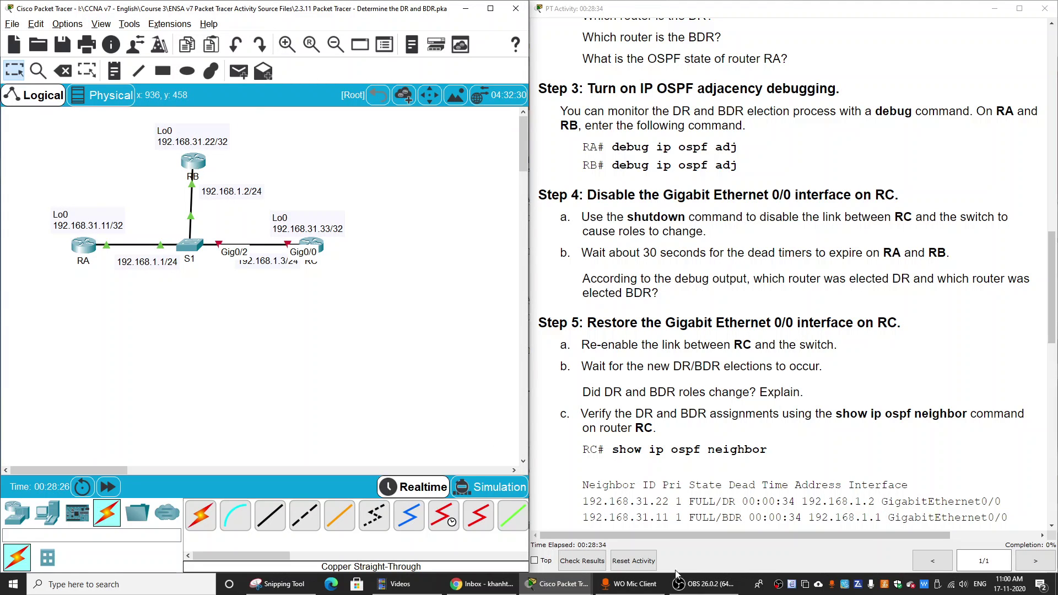
- Reopen RA's console full screen, highlight DR 192.168.31.22 and BDR 192.168.31.11, then minimize it
{"action": "left_click", "coordinate": [86, 254]}
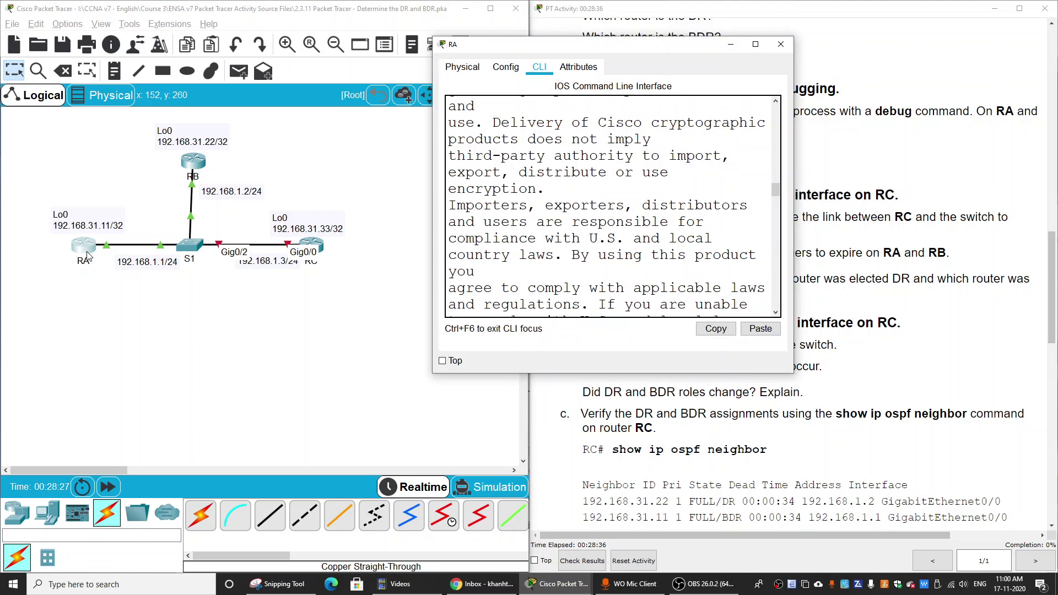
{"action": "left_click", "coordinate": [761, 44]}
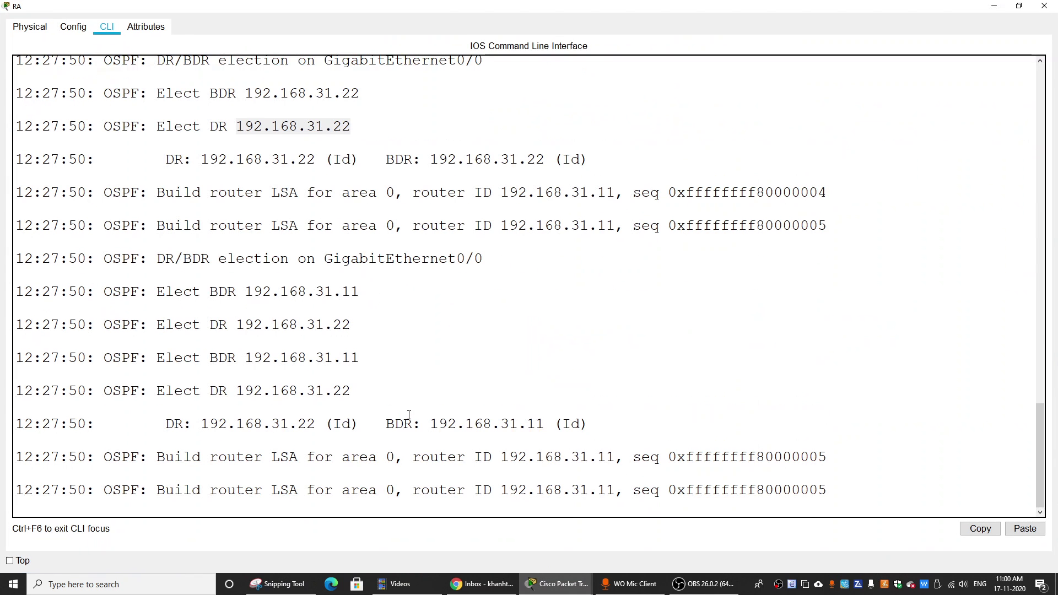
{"action": "left_click_drag", "start_coordinate": [208, 327], "coordinate": [352, 327]}
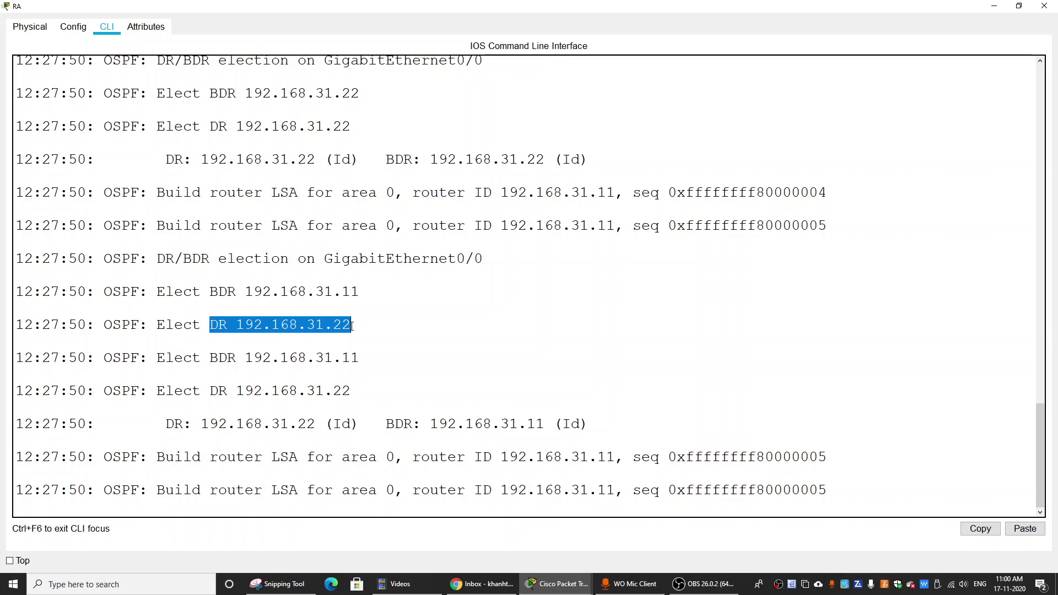
{"action": "left_click_drag", "start_coordinate": [209, 360], "coordinate": [129, 359]}
{"action": "left_click", "coordinate": [353, 386]}
{"action": "left_click", "coordinate": [414, 433]}
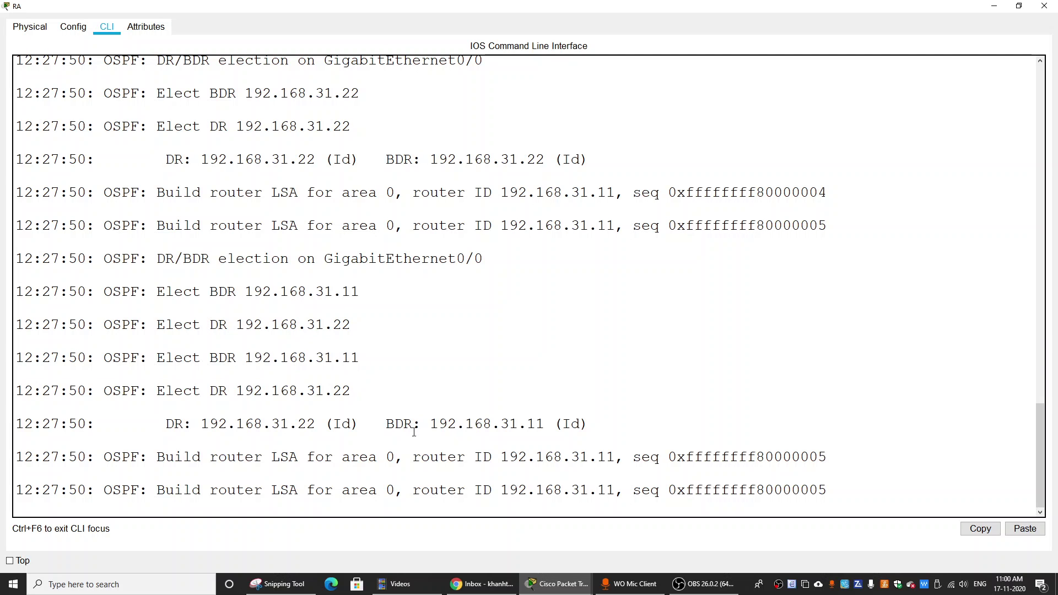
{"action": "double_click", "coordinate": [441, 425]}
{"action": "left_click", "coordinate": [441, 424]}
{"action": "left_click", "coordinate": [996, 7]}
{"action": "left_click", "coordinate": [799, 309]}
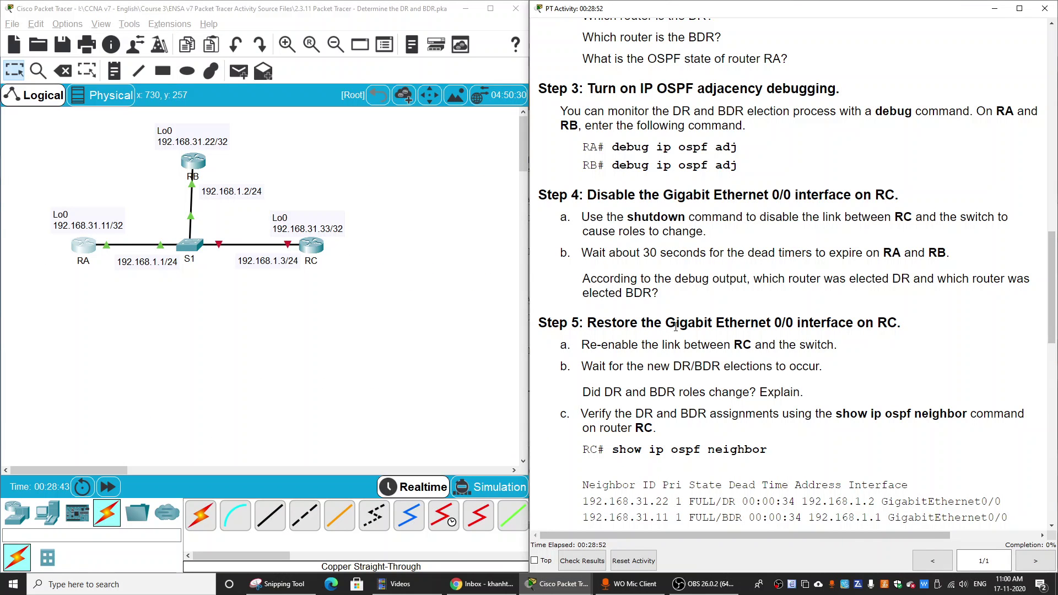
- Run 'no shutdown' on RC's GigabitEthernet0/0 and close RC's console
{"action": "left_click", "coordinate": [312, 249]}
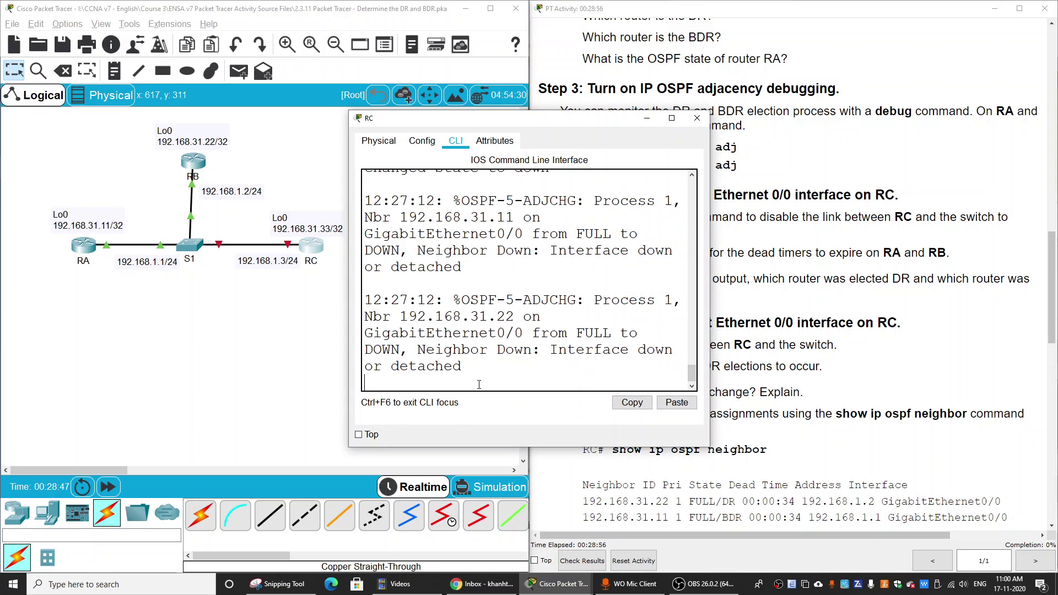
{"action": "key", "text": "Return"}
{"action": "type", "text": "shu"}
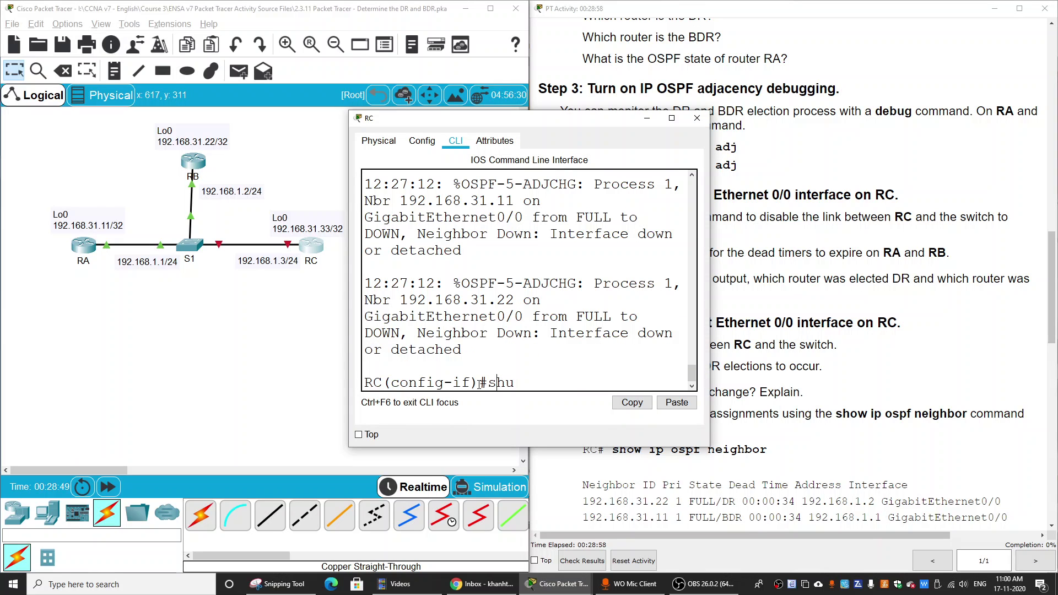
{"action": "key", "text": "Home"}
{"action": "type", "text": "no"}
{"action": "key", "text": "Return"}
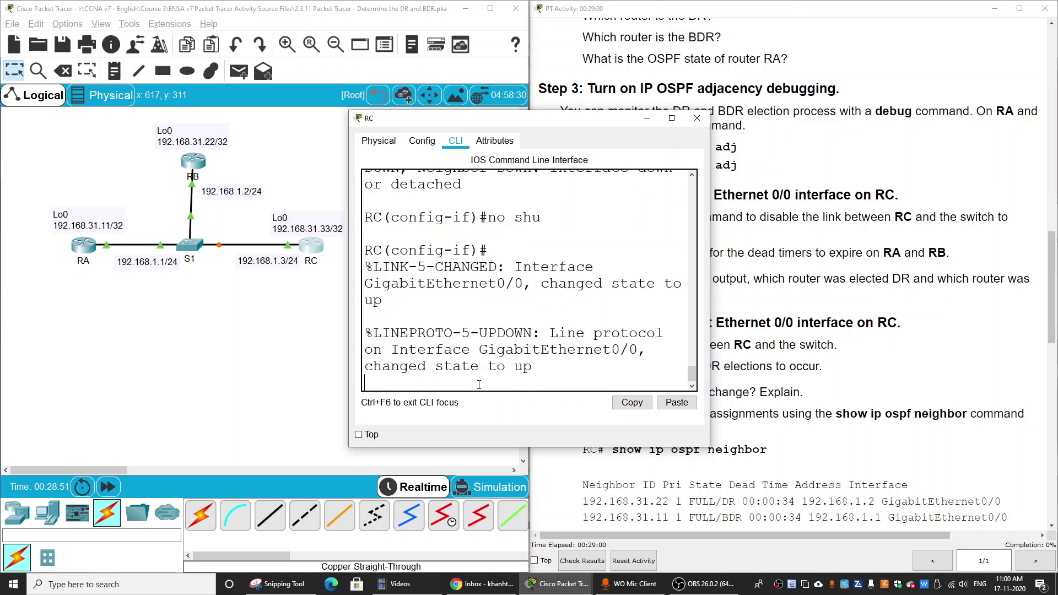
{"action": "key", "text": "alt+F4"}
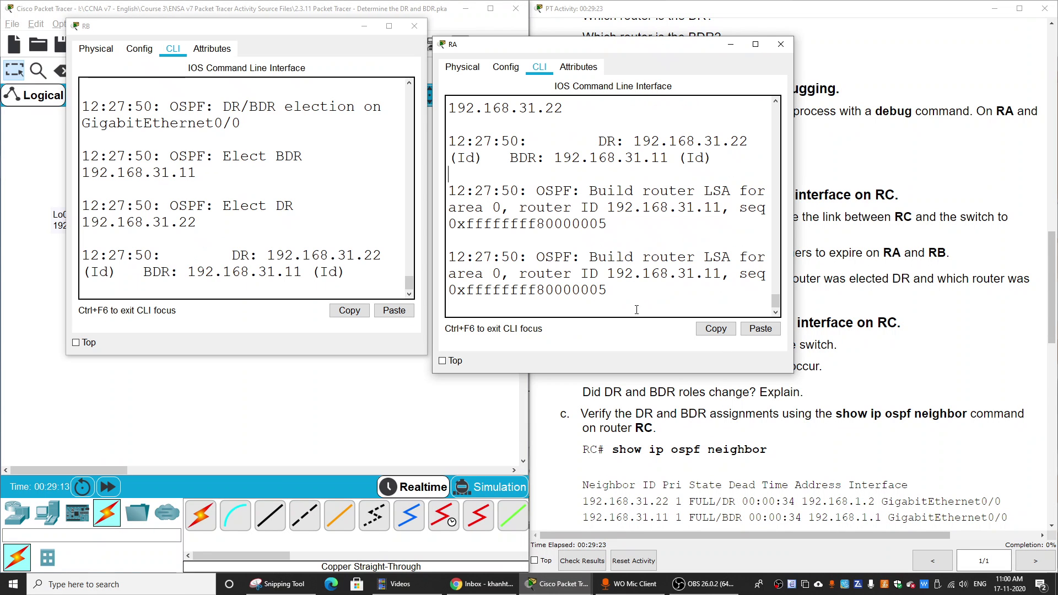
- Maximize RA's console and highlight the 12:29:30 election lines: DR 192.168.31.22, BDR 192.168.31.11
{"action": "left_click_drag", "start_coordinate": [687, 47], "coordinate": [695, 26]}
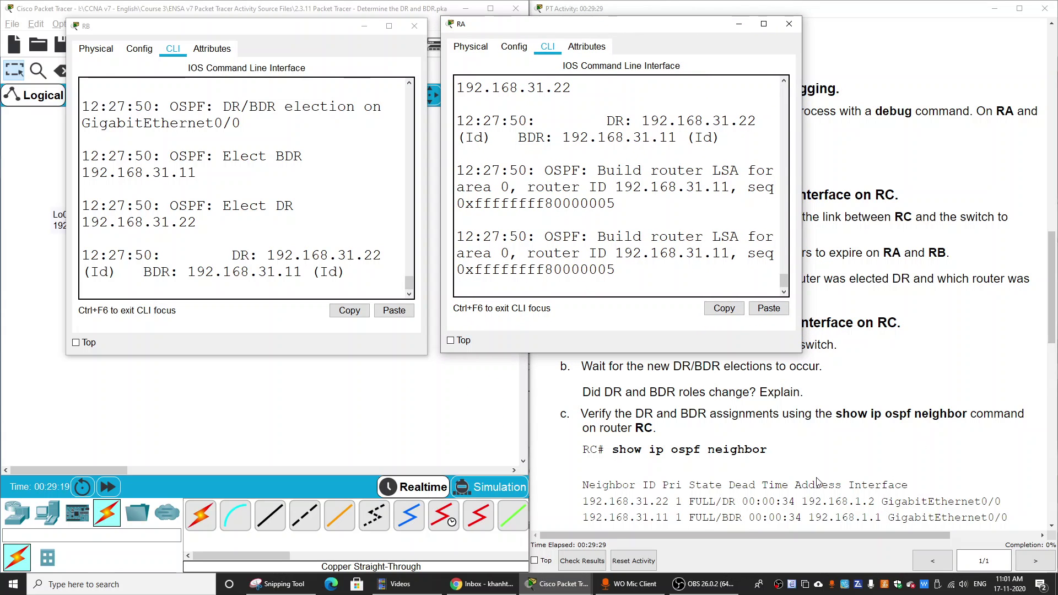
{"action": "left_click", "coordinate": [764, 24]}
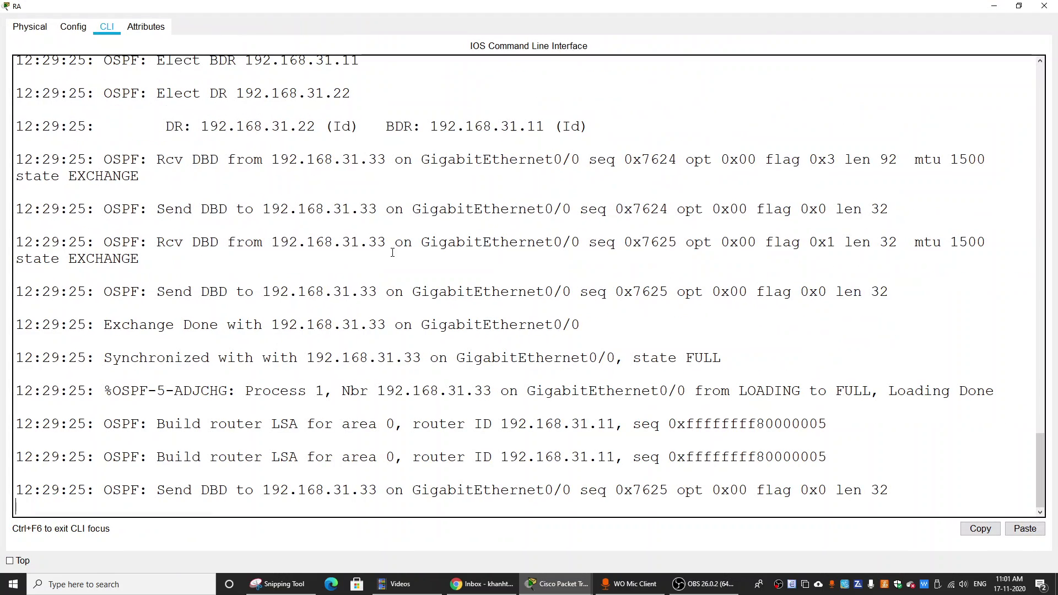
{"action": "left_click_drag", "start_coordinate": [164, 489], "coordinate": [468, 490]}
{"action": "left_click", "coordinate": [129, 483]}
{"action": "left_click_drag", "start_coordinate": [159, 470], "coordinate": [354, 466]}
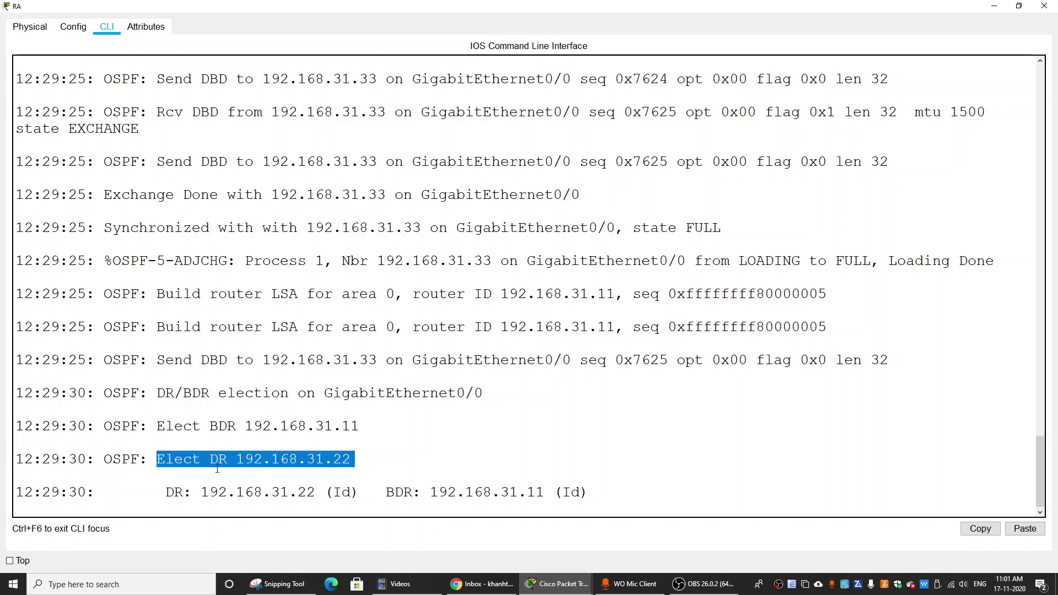
{"action": "left_click_drag", "start_coordinate": [280, 470], "coordinate": [355, 459]}
{"action": "left_click_drag", "start_coordinate": [385, 494], "coordinate": [593, 495]}
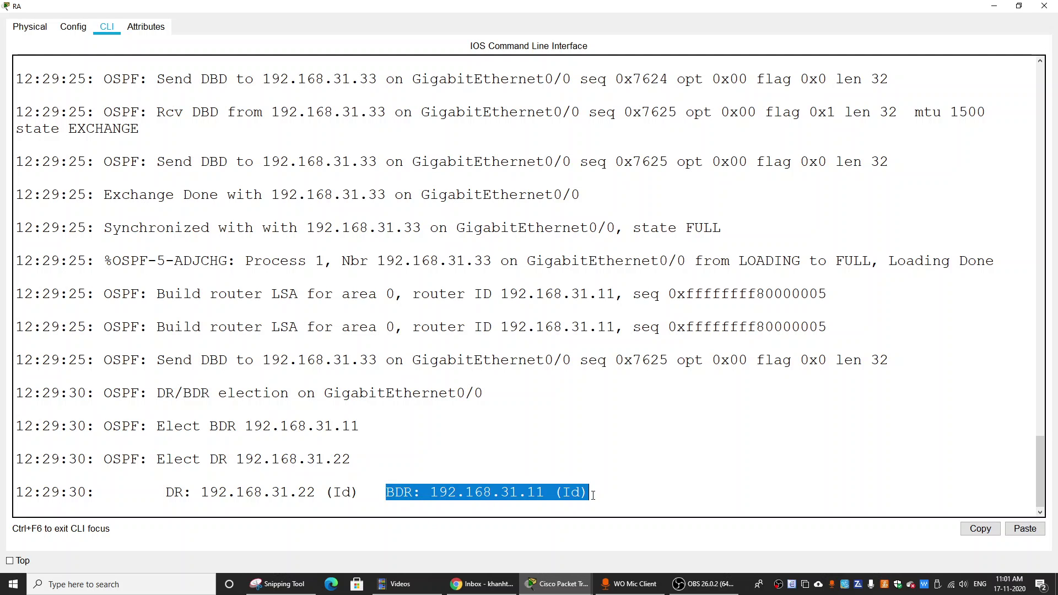
{"action": "left_click", "coordinate": [1019, 6]}
{"action": "left_click", "coordinate": [451, 185]}
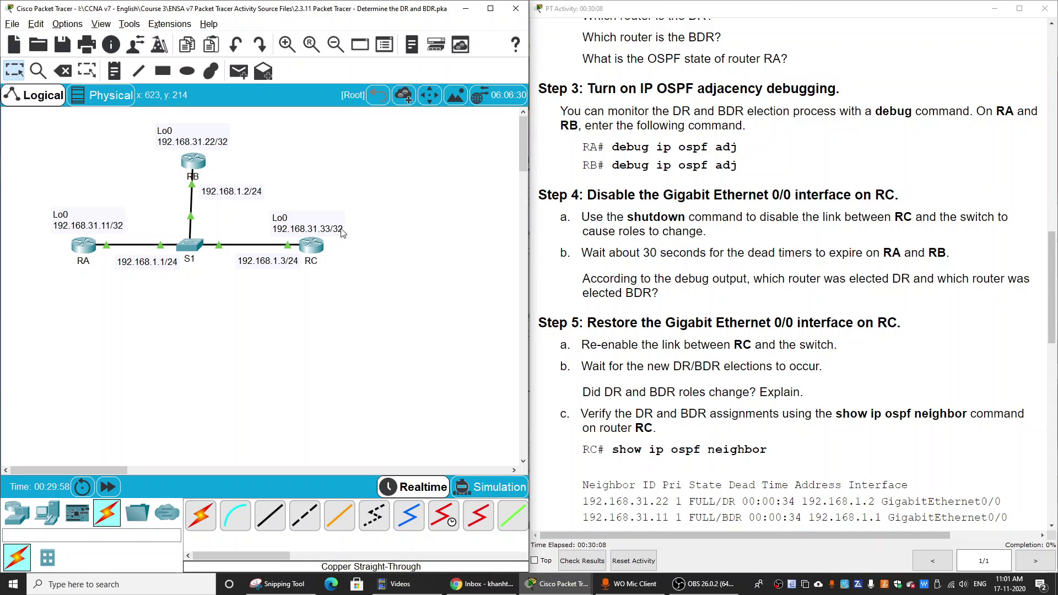
- Run 'show ip ospf neighbor' on router RB
{"action": "scroll", "coordinate": [340, 306], "scroll_direction": "down", "scroll_amount": 3}
{"action": "scroll", "coordinate": [341, 306], "scroll_direction": "up", "scroll_amount": 3}
{"action": "scroll", "coordinate": [683, 322], "scroll_direction": "down", "scroll_amount": 3}
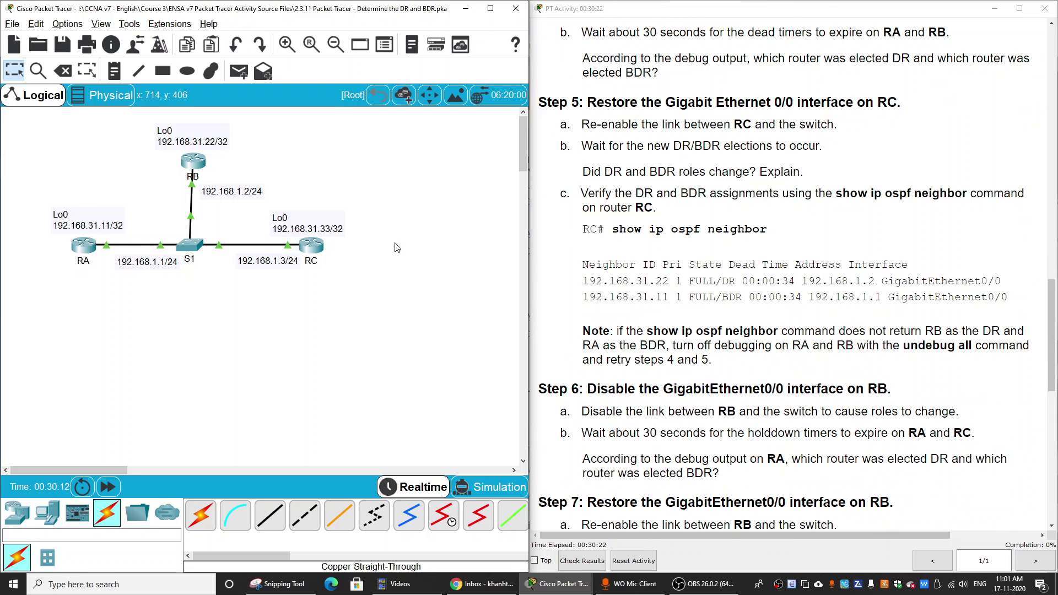
{"action": "left_click", "coordinate": [193, 164]}
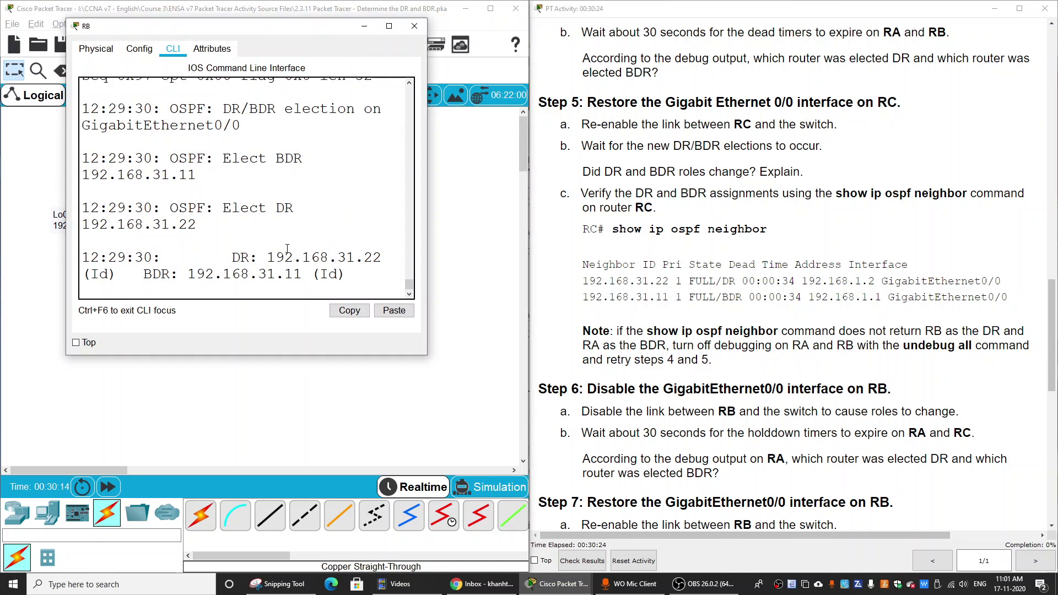
{"action": "key", "text": "Return"}
{"action": "type", "text": "show ip o"}
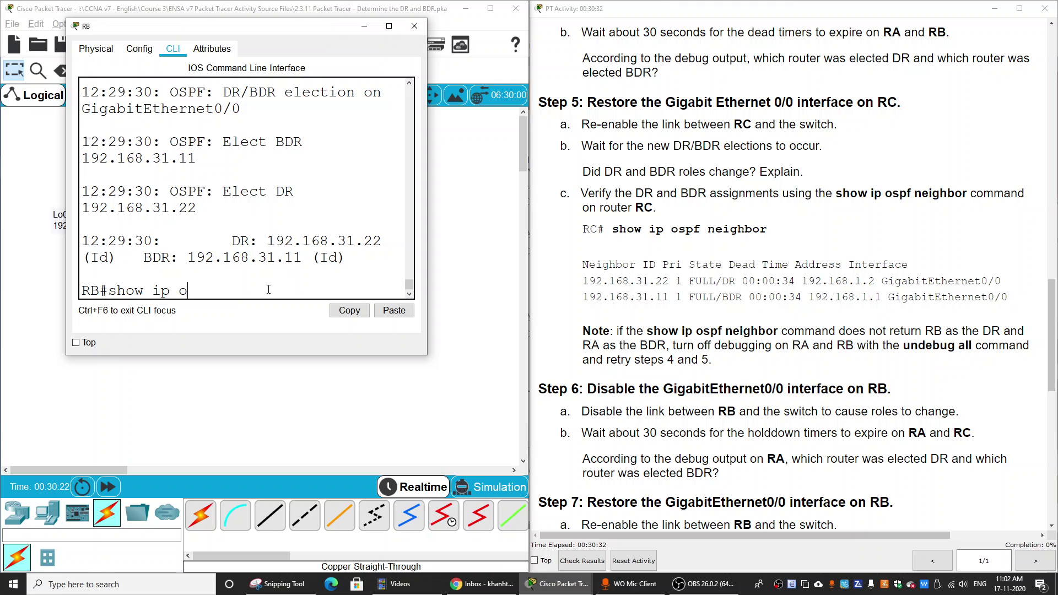
{"action": "type", "text": "spf nei"}
{"action": "key", "text": "Return"}
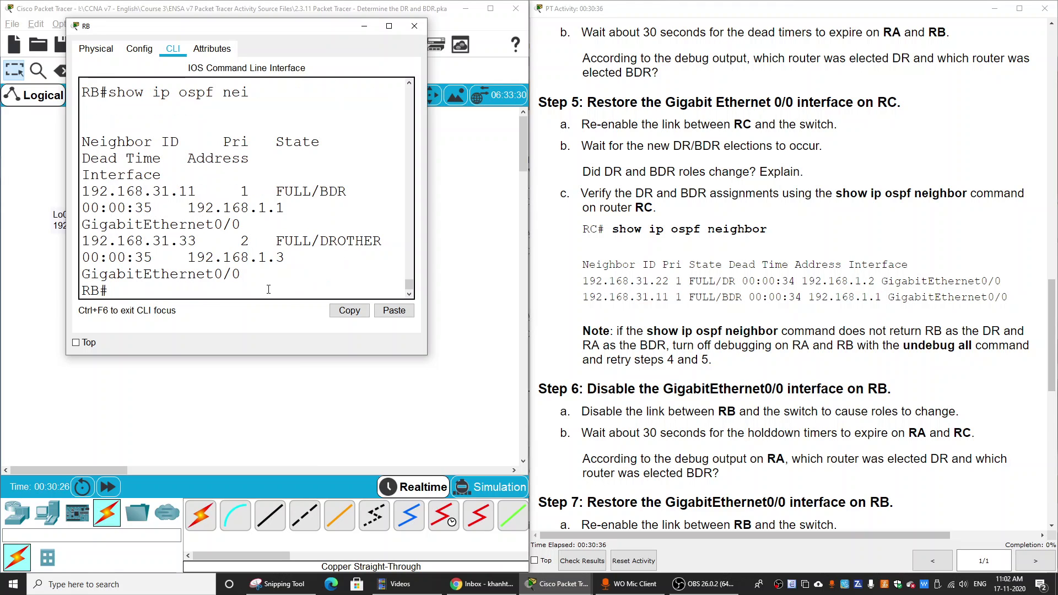
- Maximize RB's console and highlight neighbor 192.168.31.33 in DROTHER state
{"action": "left_click", "coordinate": [389, 26]}
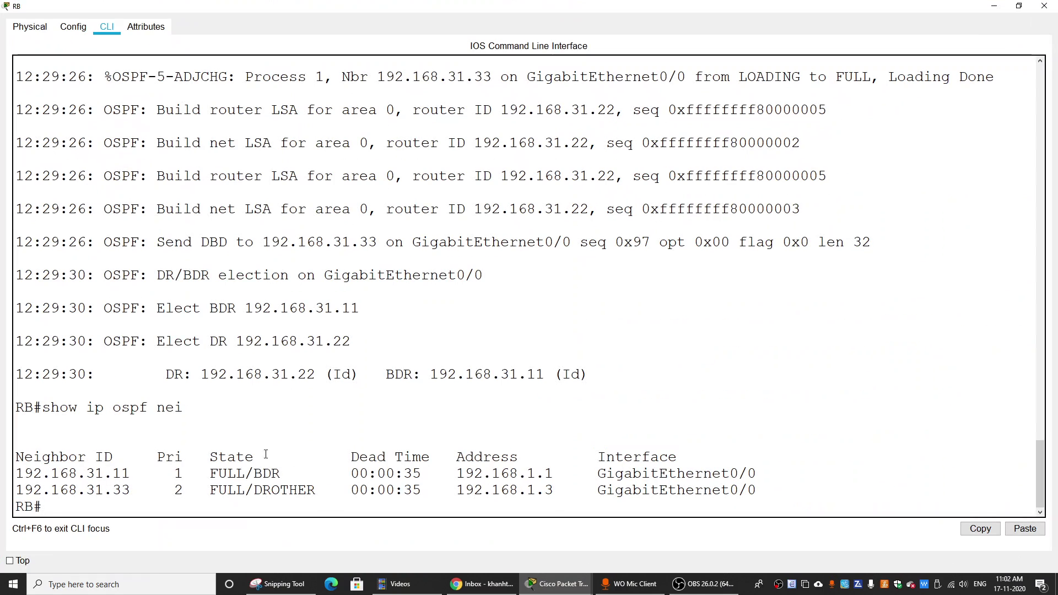
{"action": "left_click_drag", "start_coordinate": [106, 489], "coordinate": [267, 489]}
{"action": "left_click_drag", "start_coordinate": [16, 491], "coordinate": [130, 485]}
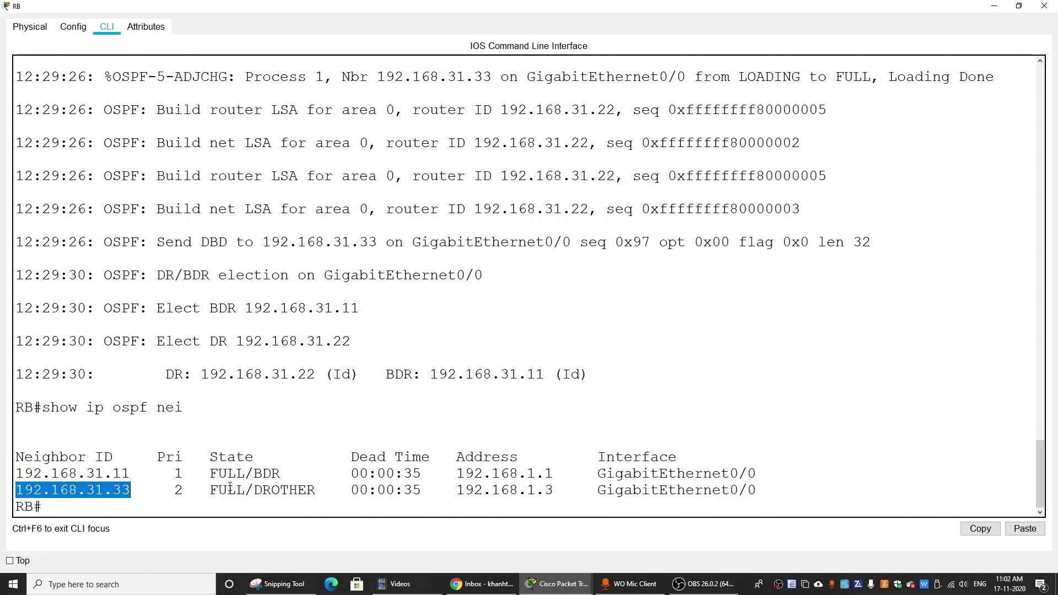
{"action": "left_click_drag", "start_coordinate": [255, 490], "coordinate": [316, 490]}
{"action": "left_click", "coordinate": [344, 492]}
- Close RB's console and enter global configuration mode on RA
{"action": "left_click", "coordinate": [1044, 6]}
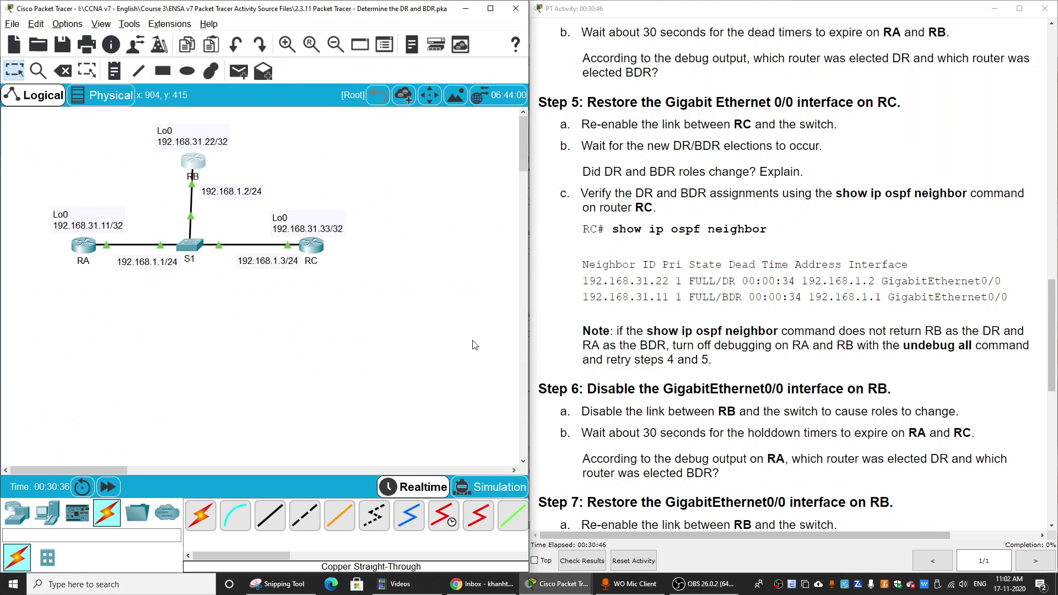
{"action": "scroll", "coordinate": [772, 276], "scroll_direction": "down", "scroll_amount": 8}
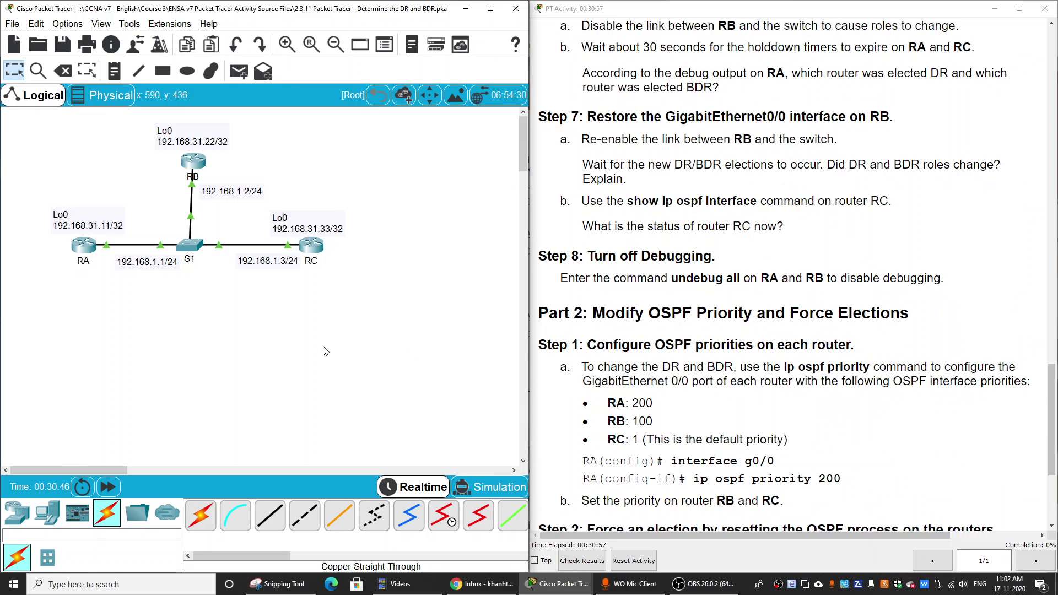
{"action": "left_click", "coordinate": [83, 245]}
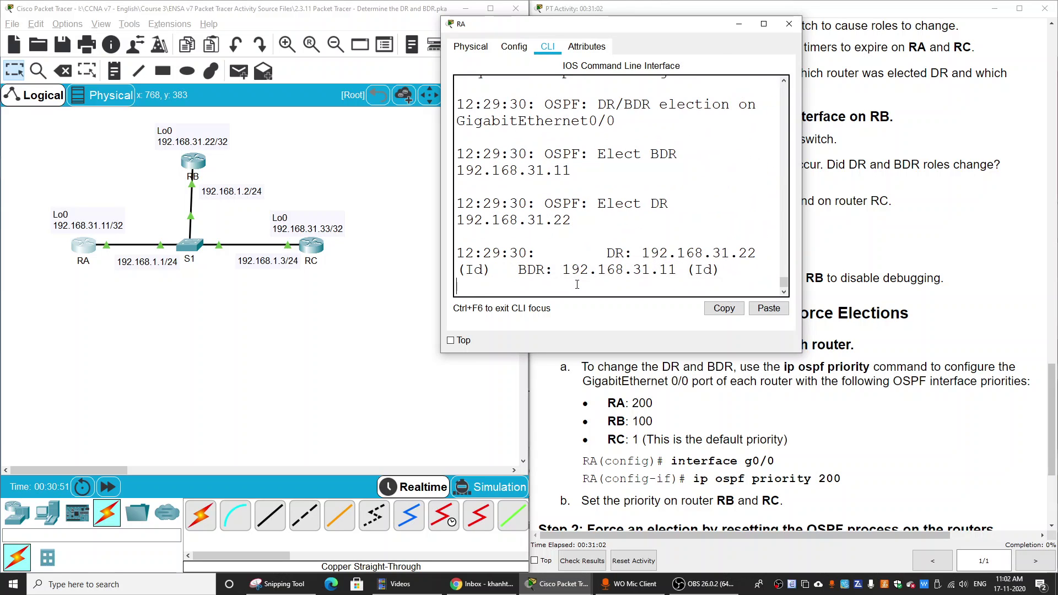
{"action": "key", "text": "Return"}
{"action": "type", "text": "conf t"}
{"action": "key", "text": "Return"}
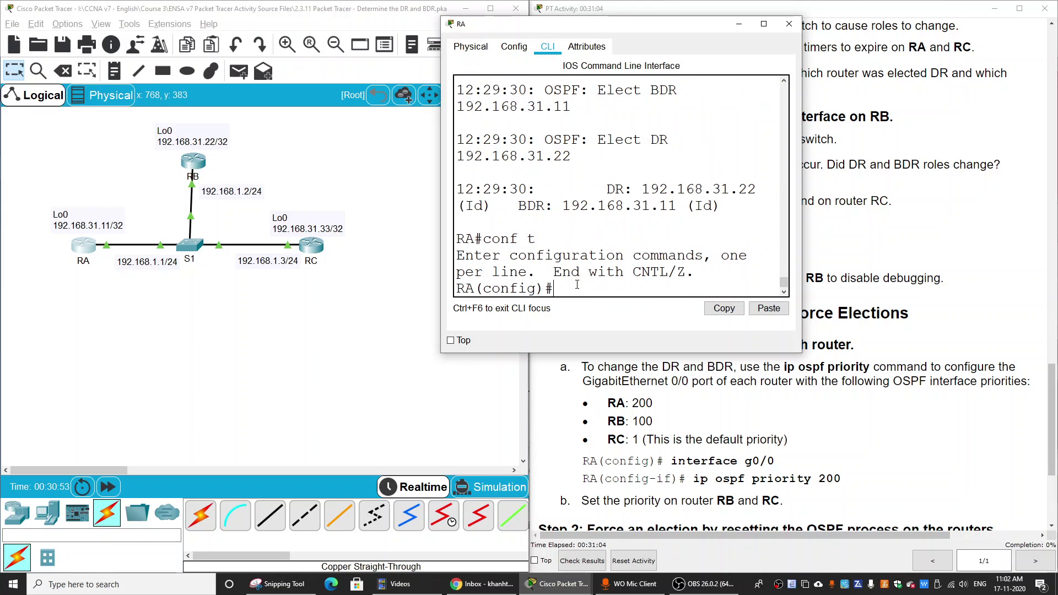
- Exit configuration mode and disable RA's adjacency debugging with 'no debug ip ospf adj'
{"action": "type", "text": "no de"}
{"action": "key", "text": "BackSpace"}
{"action": "key", "text": "BackSpace"}
{"action": "key", "text": "BackSpace"}
{"action": "key", "text": "BackSpace"}
{"action": "type", "text": "exit"}
{"action": "key", "text": "Return"}
{"action": "key", "text": "Return"}
{"action": "key", "text": "Return"}
{"action": "type", "text": "no debuf"}
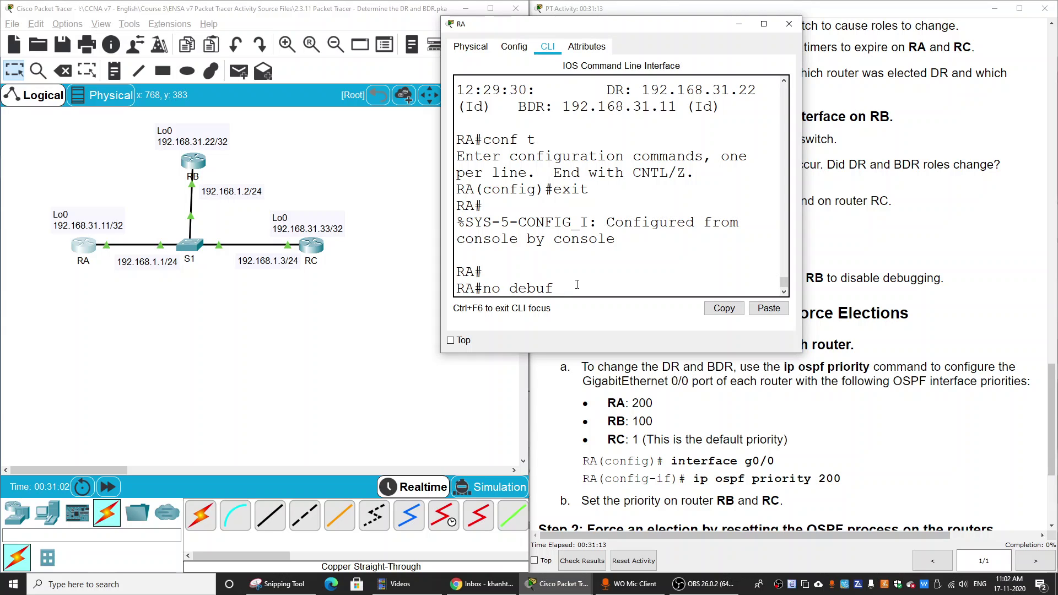
{"action": "key", "text": "BackSpace"}
{"action": "type", "text": "g ip os"}
{"action": "key", "text": "Tab"}
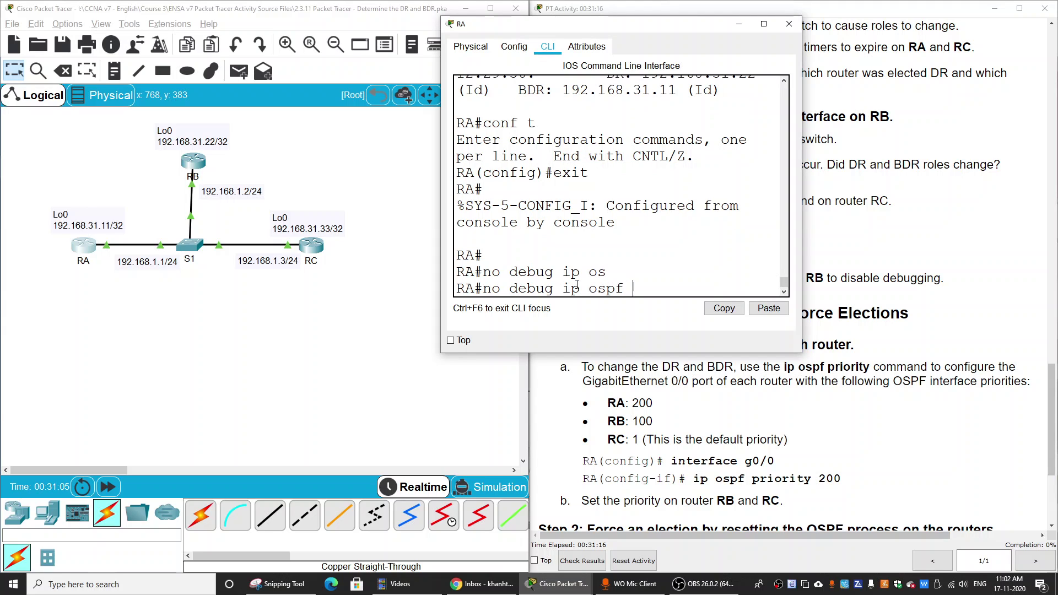
{"action": "type", "text": "adj"}
{"action": "key", "text": "Return"}
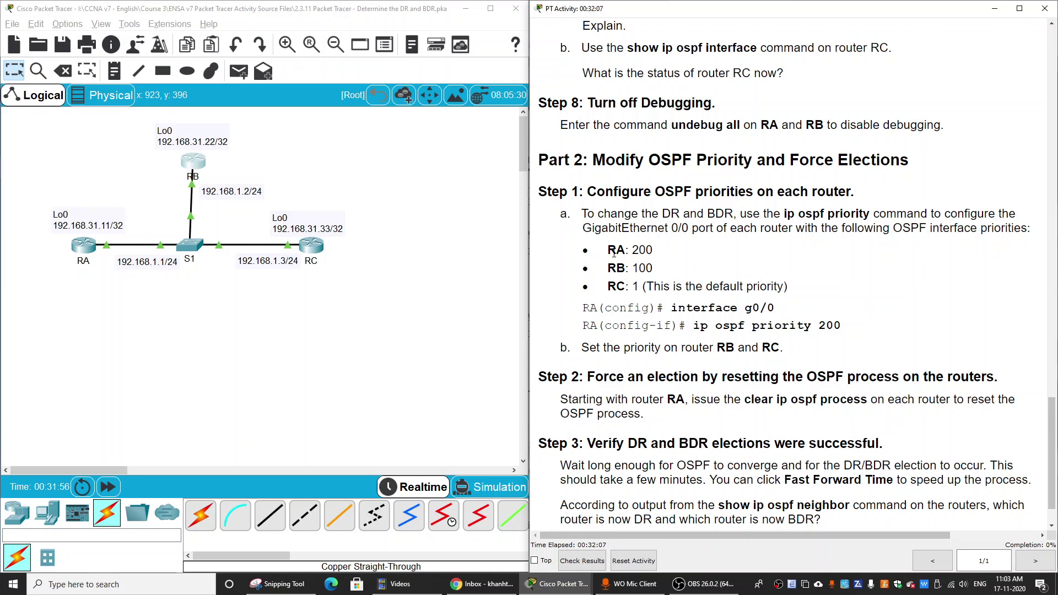
- Highlight the RA: 200 and RB: 100 priorities in the instructions, then bring up RA's console
{"action": "left_click_drag", "start_coordinate": [609, 251], "coordinate": [657, 273]}
{"action": "left_click", "coordinate": [762, 283]}
{"action": "left_click", "coordinate": [88, 255]}
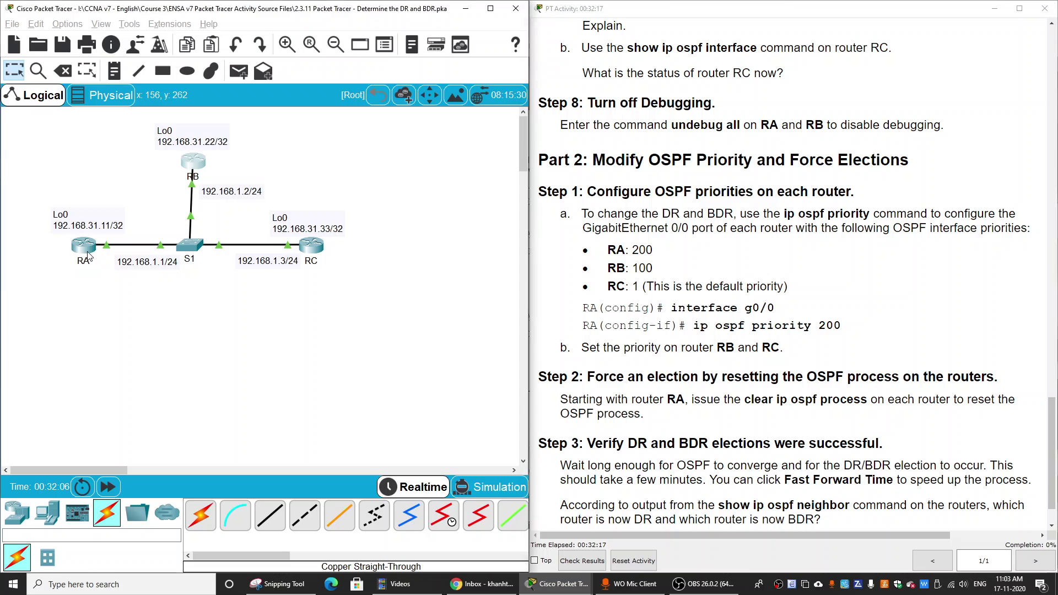
{"action": "left_click_drag", "start_coordinate": [531, 123], "coordinate": [284, 111]}
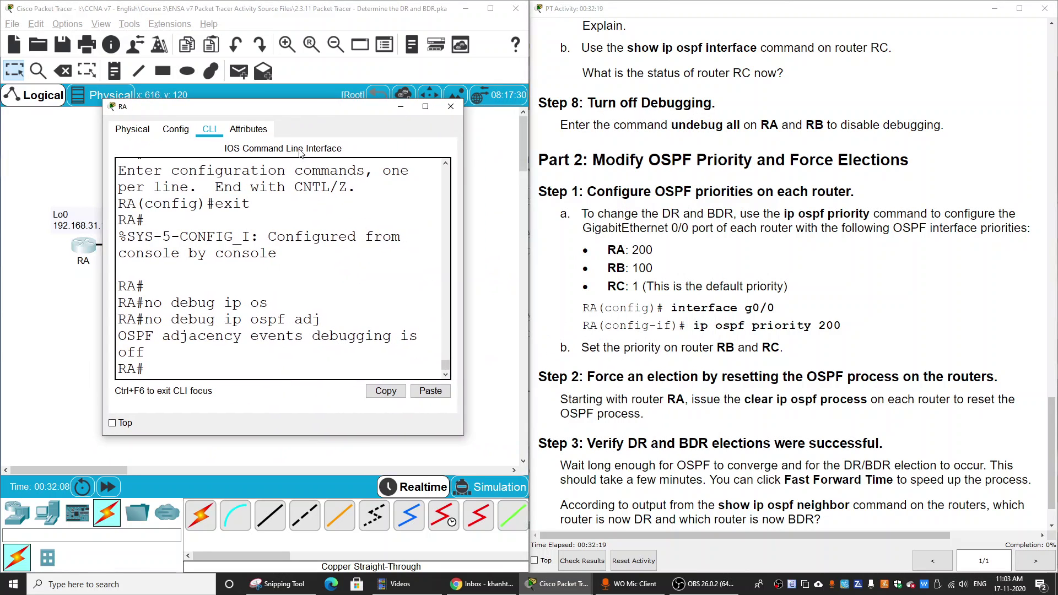
- Set ip ospf priority 200 on RA's interface g0/0 from global configuration mode
{"action": "type", "text": "conf t"}
{"action": "key", "text": "Return"}
{"action": "type", "text": "int "}
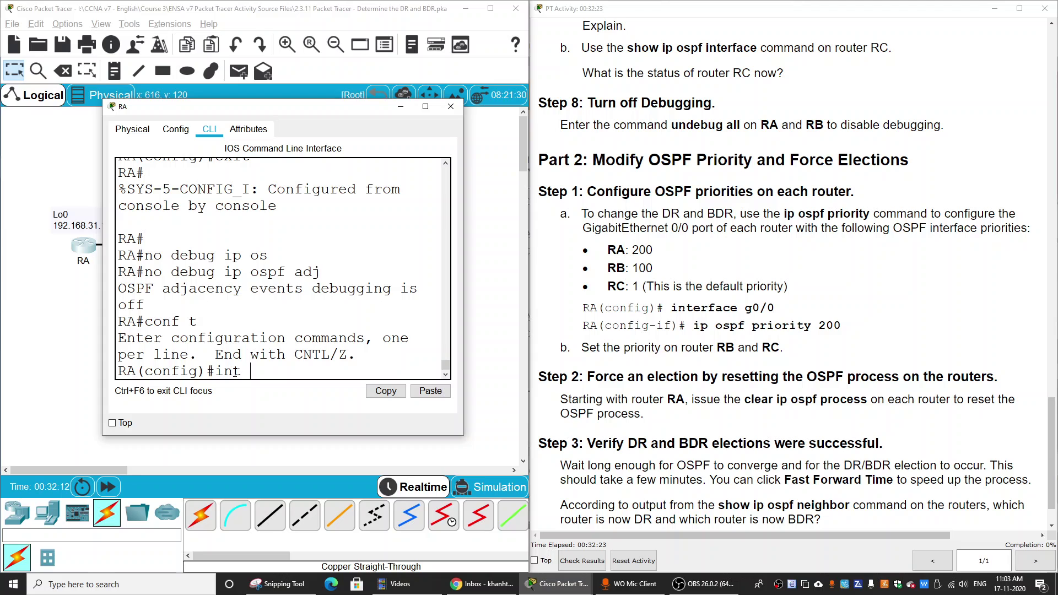
{"action": "type", "text": "g0/0"}
{"action": "key", "text": "Return"}
{"action": "type", "text": "ip ospf pro"}
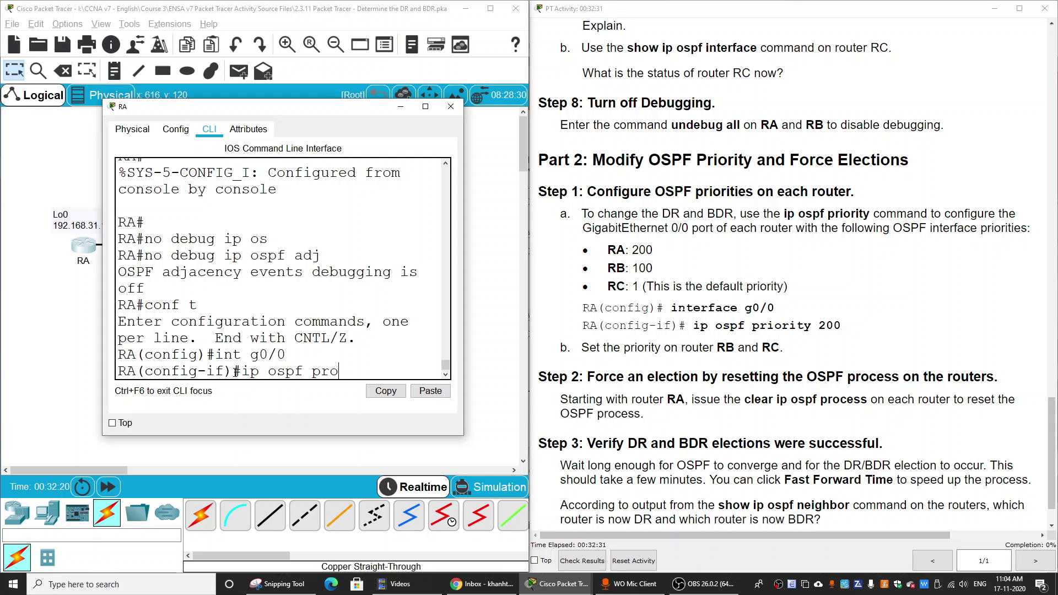
{"action": "key", "text": "BackSpace"}
{"action": "type", "text": "i"}
{"action": "key", "text": "Tab"}
{"action": "type", "text": "200"}
{"action": "key", "text": "Return"}
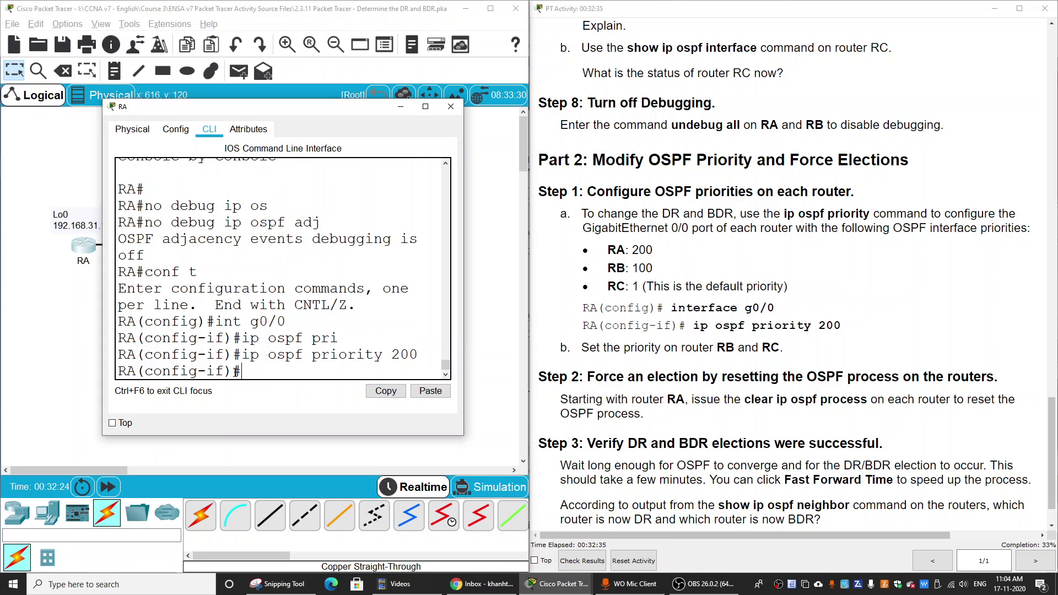
{"action": "left_click", "coordinate": [62, 353]}
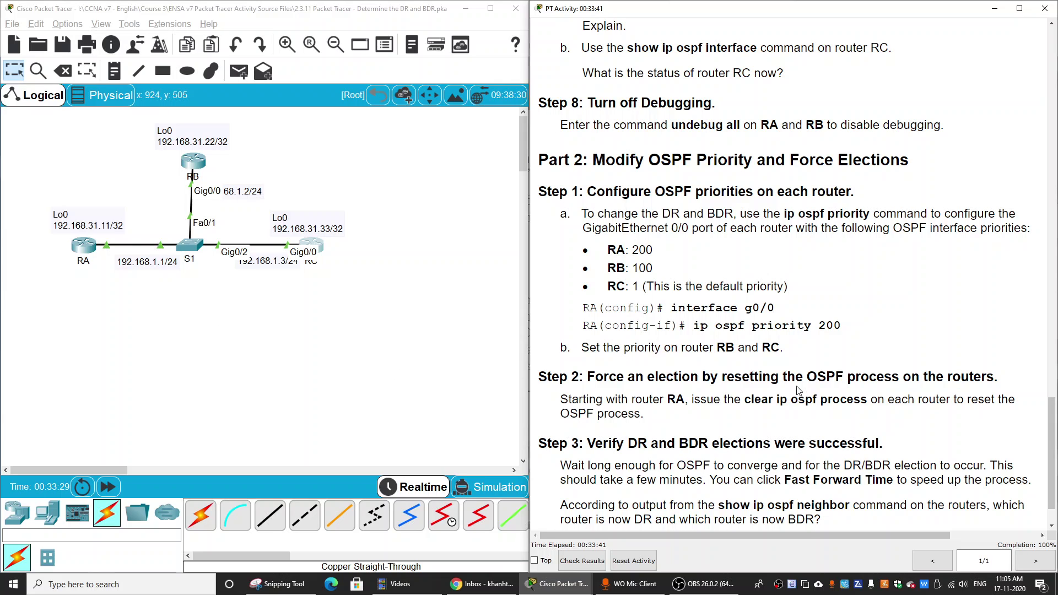
- Highlight the clear ip ospf process command in the instructions and bring up RA's console
{"action": "left_click_drag", "start_coordinate": [808, 378], "coordinate": [903, 379]}
{"action": "left_click", "coordinate": [846, 433]}
{"action": "left_click_drag", "start_coordinate": [746, 400], "coordinate": [873, 405]}
{"action": "left_click", "coordinate": [873, 417]}
{"action": "left_click", "coordinate": [84, 247]}
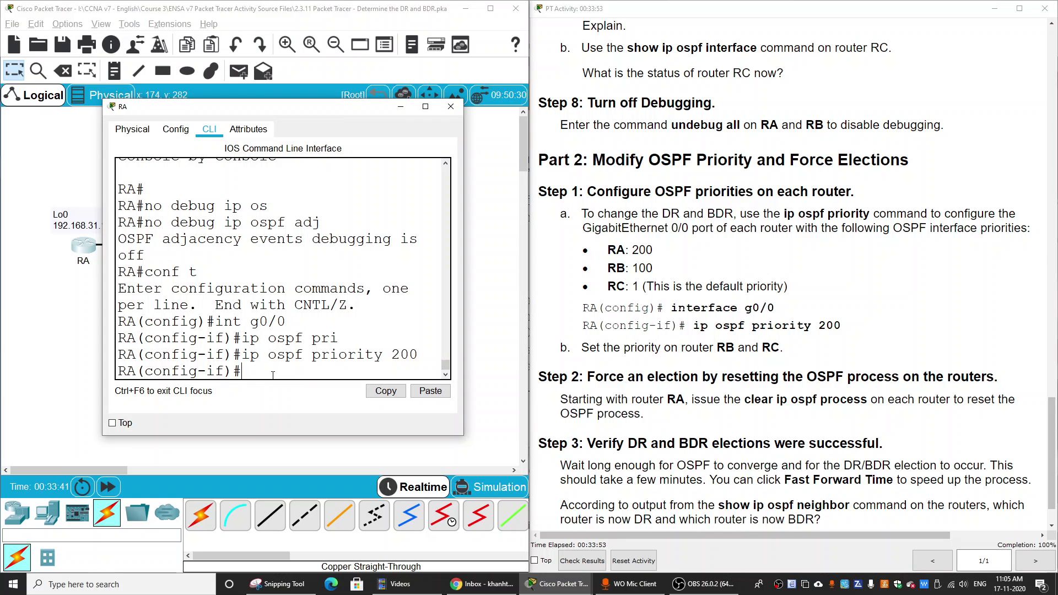
- Leave configuration mode and run clear ip ospf process on RA, confirming with y
{"action": "key", "text": "ctrl+z"}
{"action": "key", "text": "Return"}
{"action": "type", "text": "cle"}
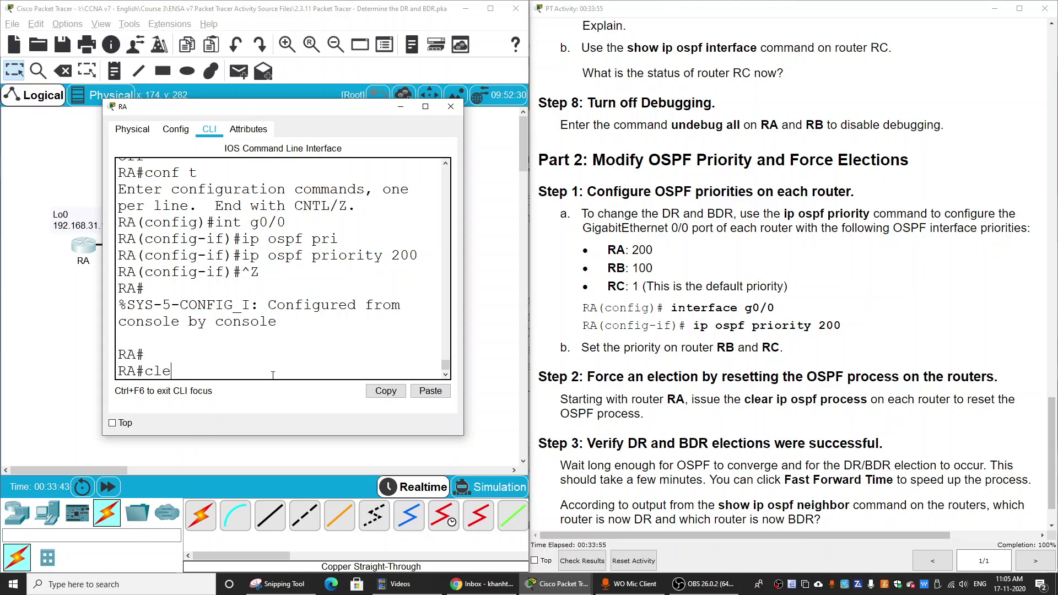
{"action": "type", "text": "ar ip os"}
{"action": "key", "text": "Tab"}
{"action": "type", "text": "pr"}
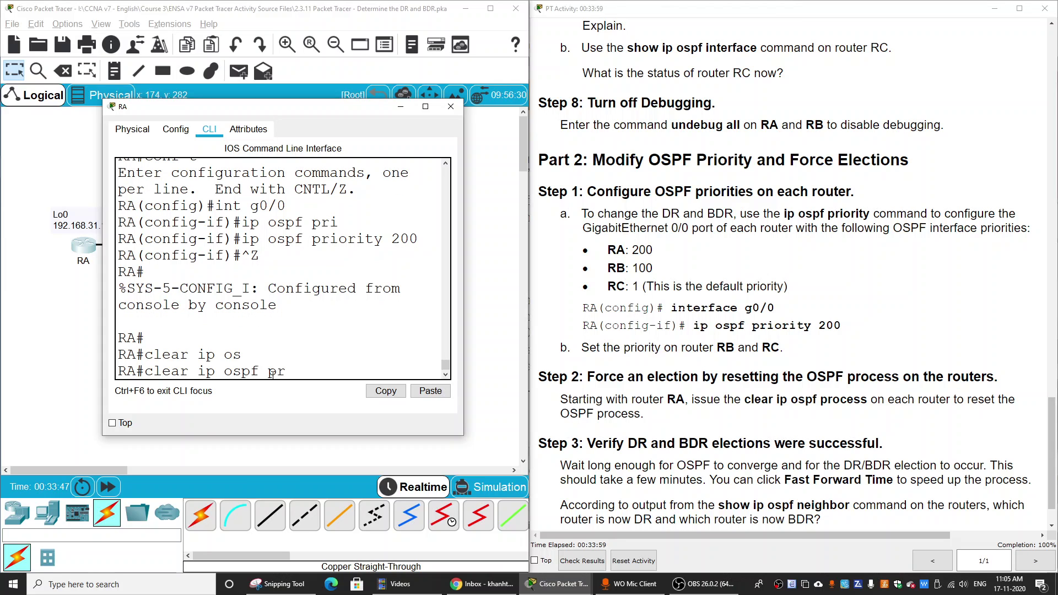
{"action": "type", "text": "o"}
{"action": "key", "text": "Tab"}
{"action": "key", "text": "Return"}
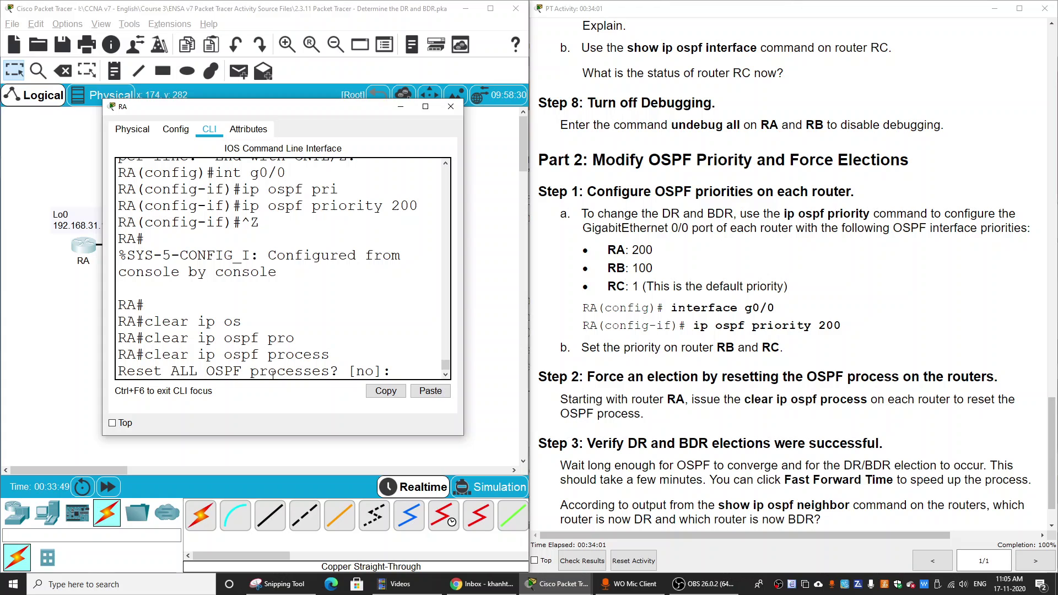
{"action": "type", "text": "y"}
{"action": "key", "text": "Return"}
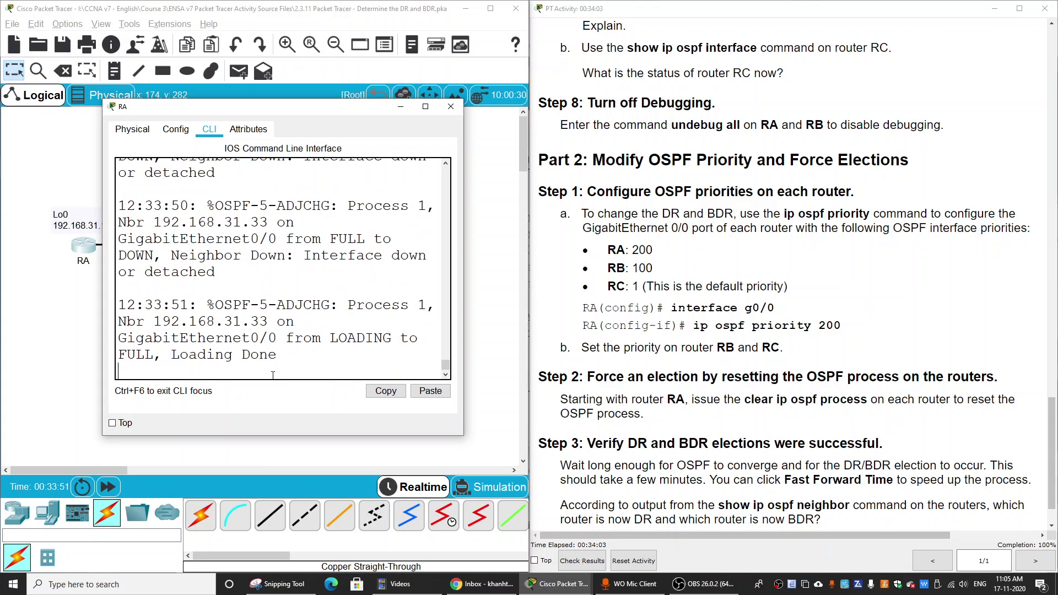
{"action": "key", "text": "Return"}
{"action": "left_click", "coordinate": [80, 353]}
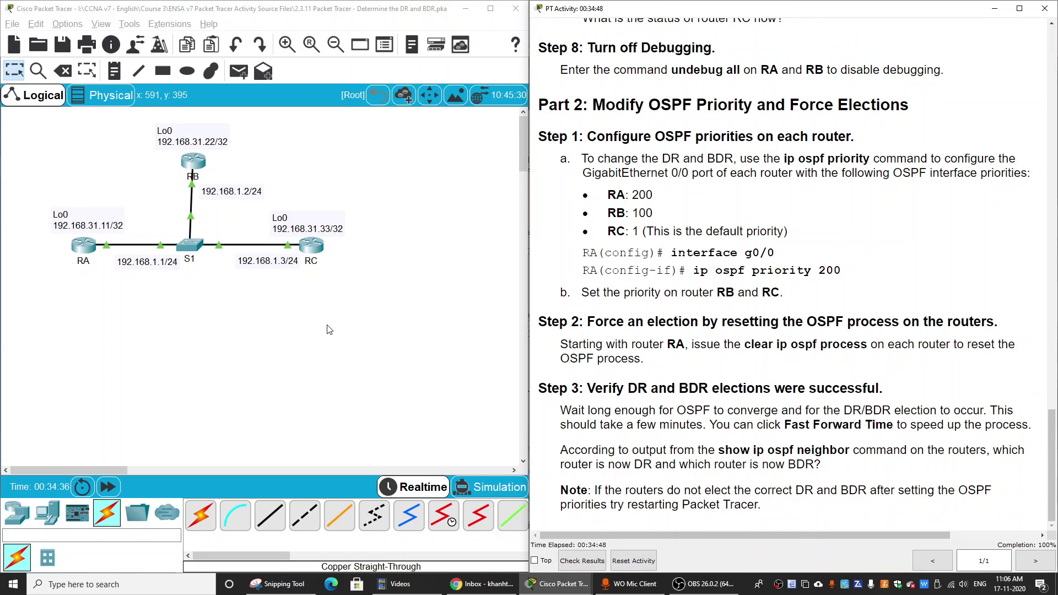
- Run show ip ospf neighbor on router RB from privileged mode
{"action": "left_click", "coordinate": [327, 329]}
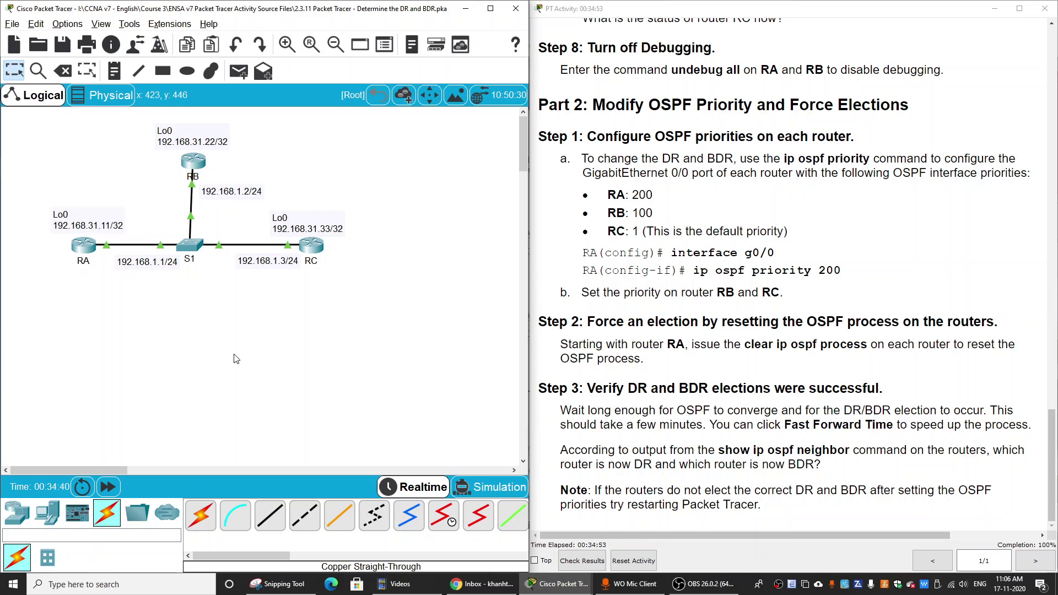
{"action": "left_click", "coordinate": [194, 164]}
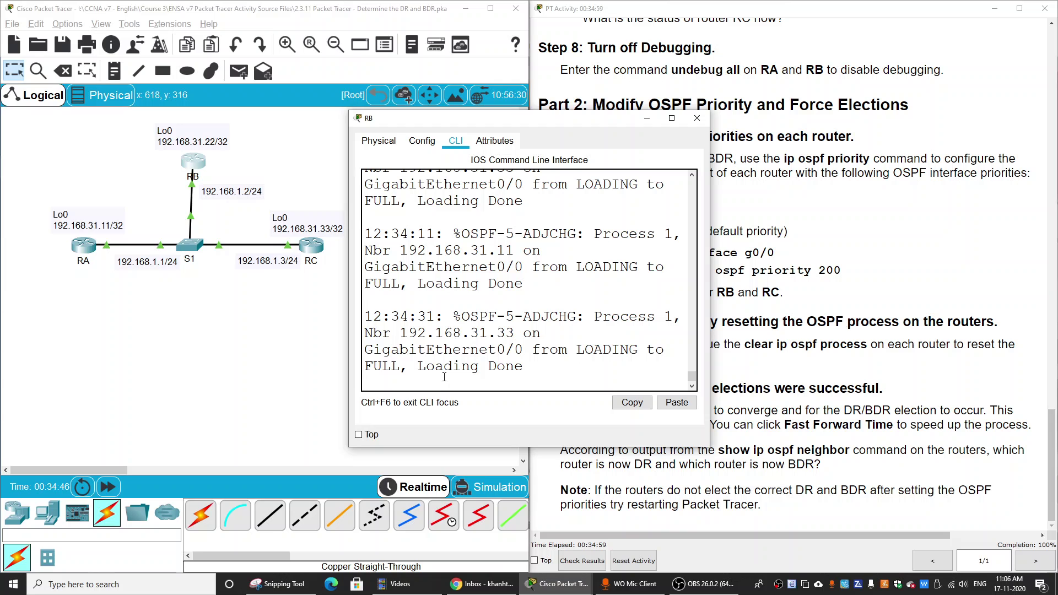
{"action": "key", "text": "Return"}
{"action": "key", "text": "Return"}
{"action": "key", "text": "Return"}
{"action": "key", "text": "Return"}
{"action": "key", "text": "Return"}
{"action": "key", "text": "ctrl+z"}
{"action": "key", "text": "Return"}
{"action": "key", "text": "Return"}
{"action": "key", "text": "Return"}
{"action": "key", "text": "Return"}
{"action": "type", "text": "show ip ospf "}
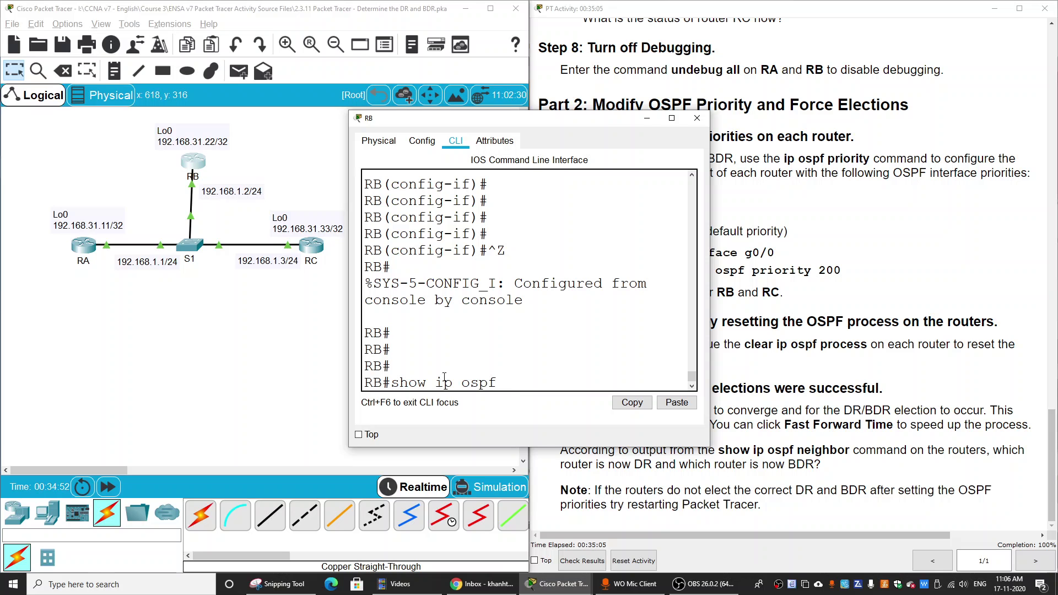
{"action": "type", "text": "nei"}
{"action": "key", "text": "Return"}
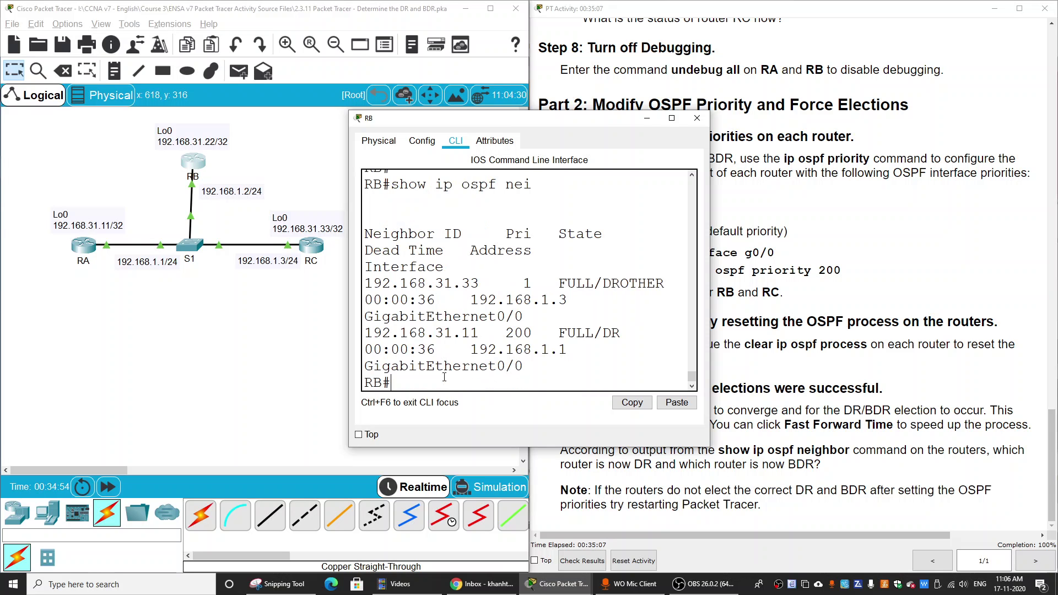
{"action": "key", "text": "Return"}
- Maximize RB's console, highlight 192.168.31.11 as DR priority 200 and .33 as DROTHER
{"action": "left_click", "coordinate": [672, 118]}
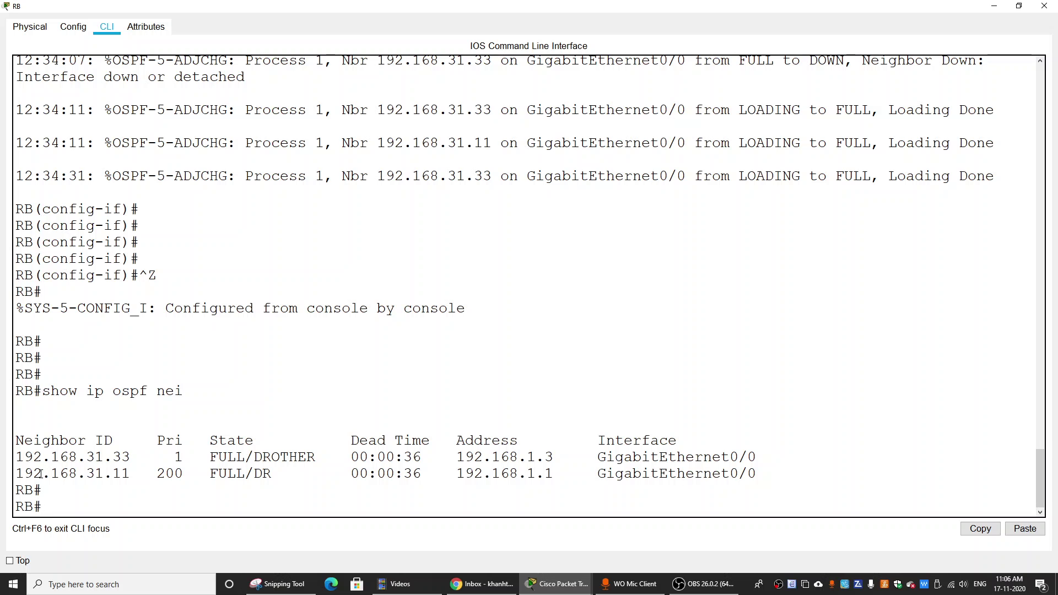
{"action": "left_click_drag", "start_coordinate": [20, 475], "coordinate": [274, 478]}
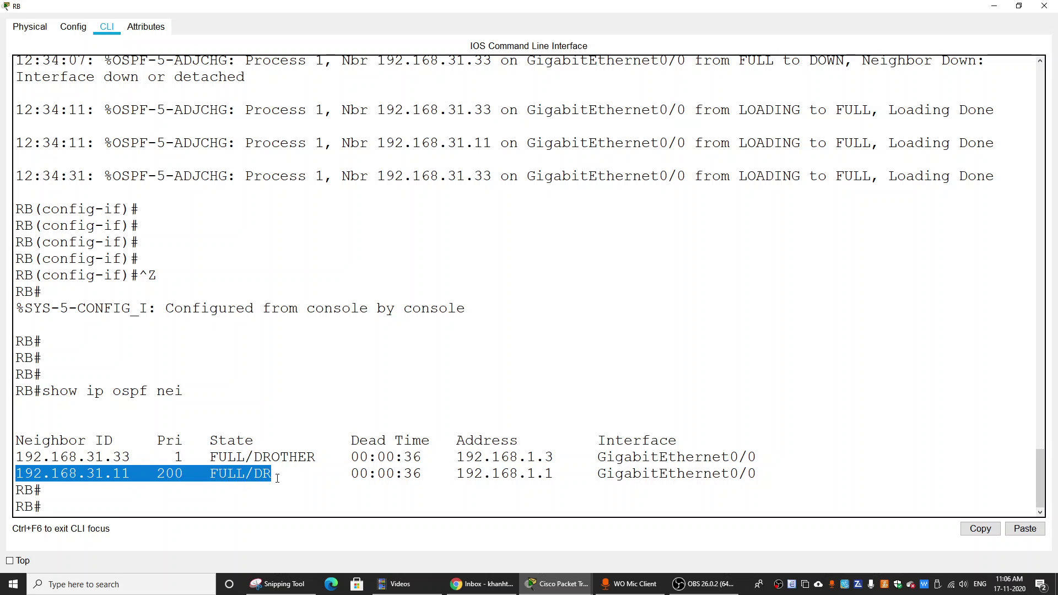
{"action": "left_click", "coordinate": [302, 507]}
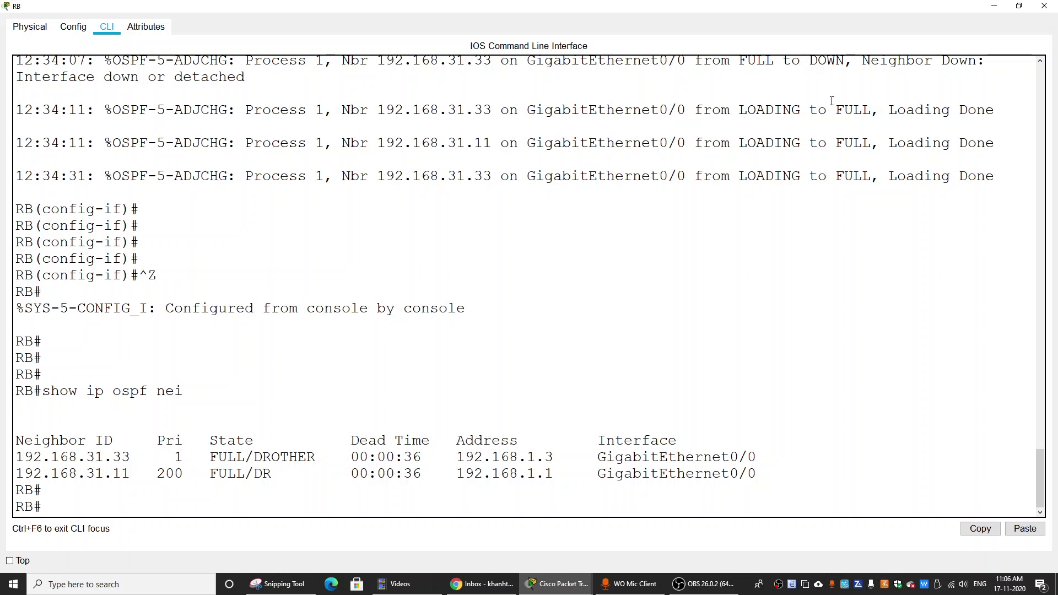
{"action": "left_click_drag", "start_coordinate": [114, 451], "coordinate": [166, 457]}
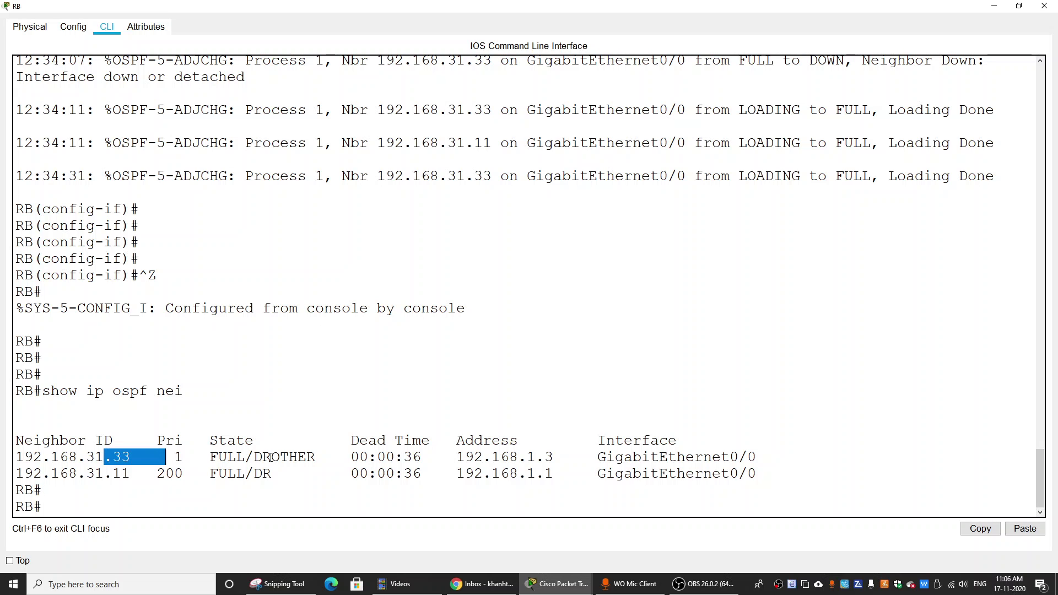
{"action": "left_click", "coordinate": [267, 458]}
{"action": "left_click_drag", "start_coordinate": [269, 458], "coordinate": [289, 458]}
{"action": "left_click", "coordinate": [342, 474]}
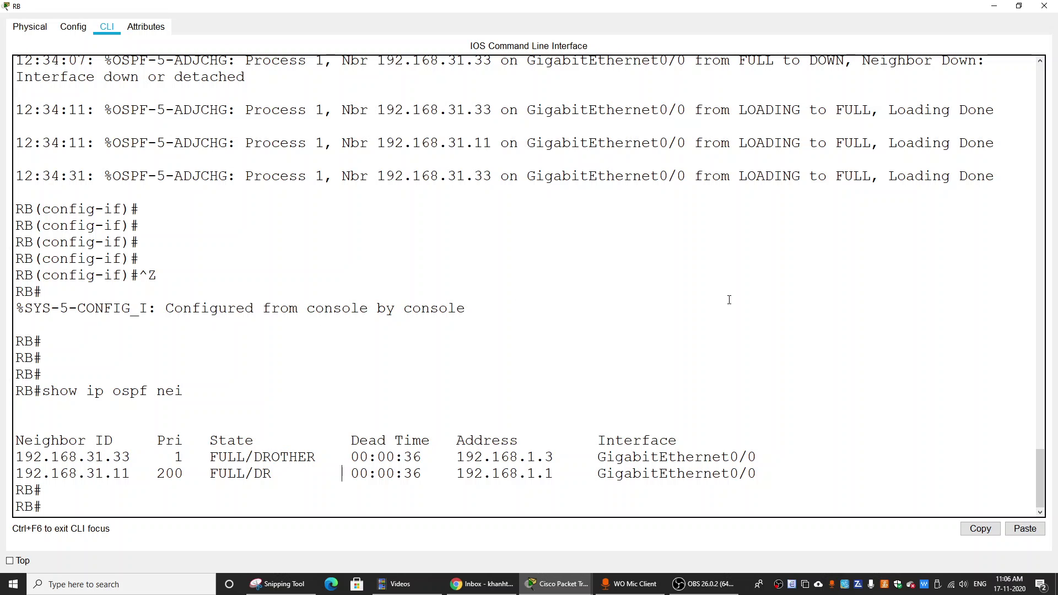
{"action": "left_click", "coordinate": [995, 6]}
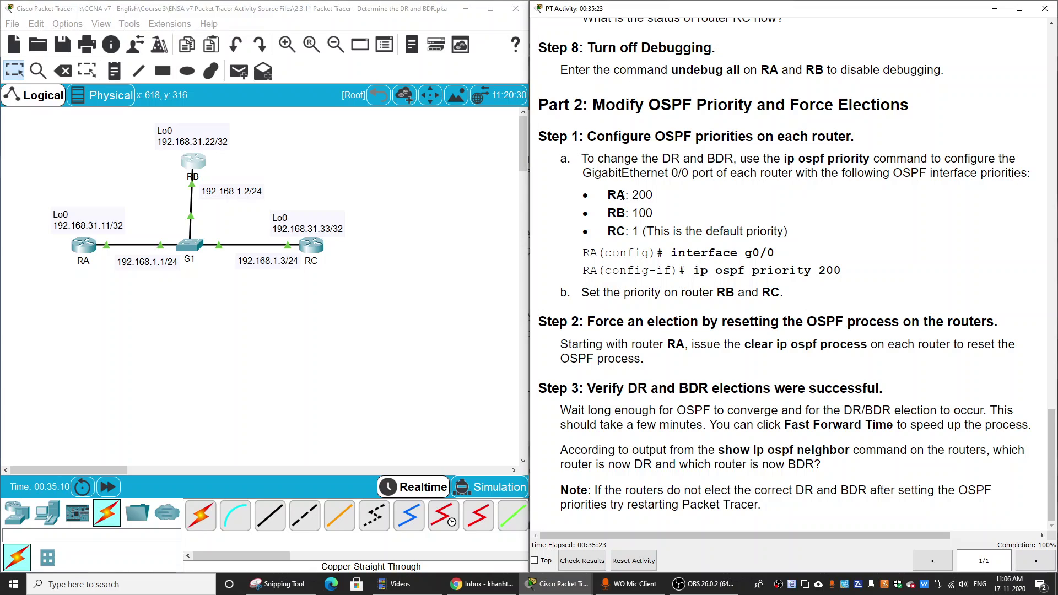
{"action": "left_click_drag", "start_coordinate": [609, 195], "coordinate": [654, 197]}
{"action": "left_click", "coordinate": [683, 215]}
{"action": "left_click_drag", "start_coordinate": [609, 213], "coordinate": [789, 232]}
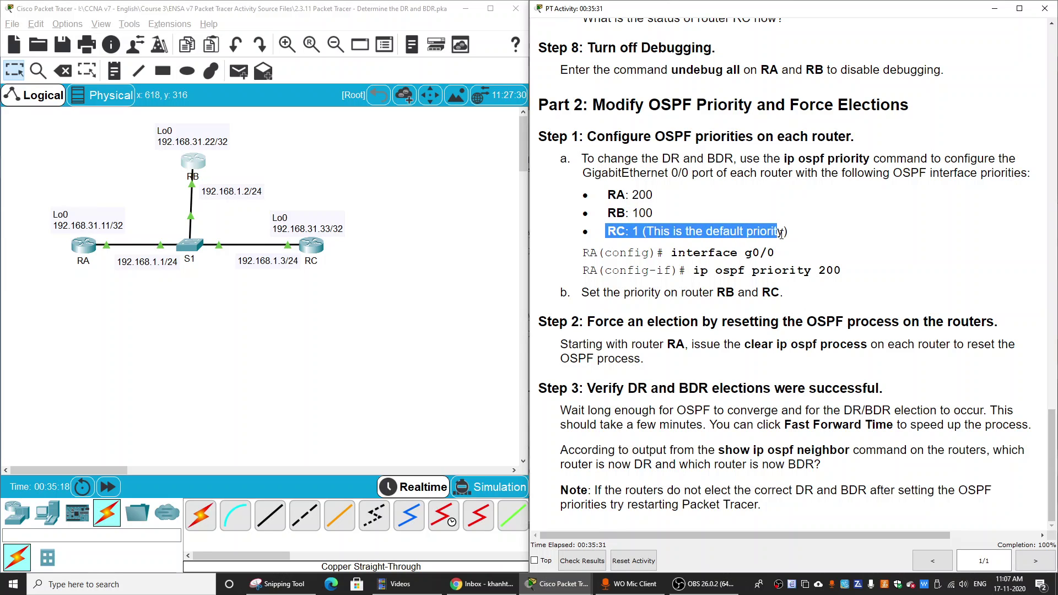
{"action": "left_click", "coordinate": [743, 277]}
{"action": "left_click_drag", "start_coordinate": [608, 195], "coordinate": [670, 200]}
{"action": "left_click_drag", "start_coordinate": [608, 213], "coordinate": [662, 232]}
{"action": "left_click", "coordinate": [708, 245]}
{"action": "left_click", "coordinate": [760, 250]}
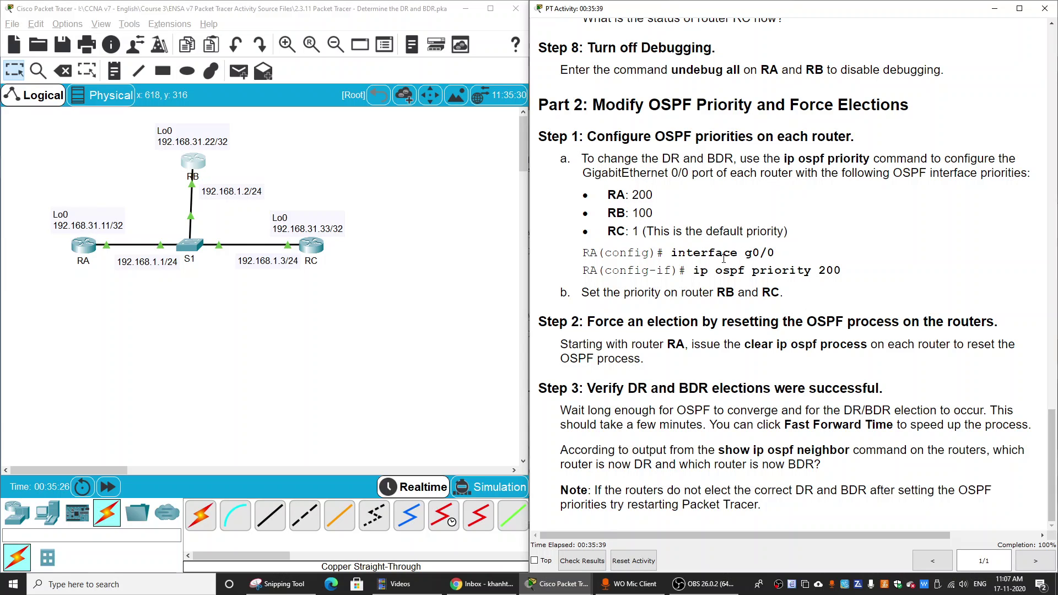